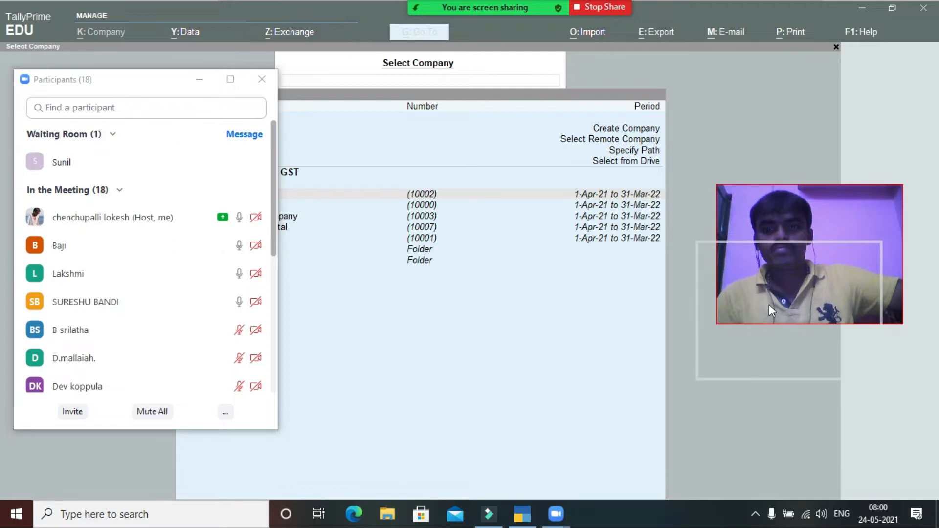
pyautogui.click(541, 318)
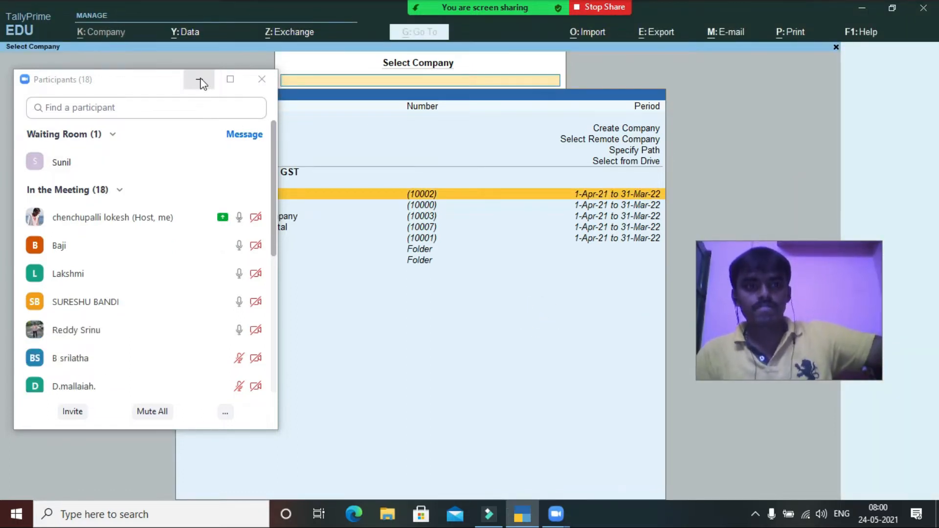
pyautogui.moveTo(176, 162)
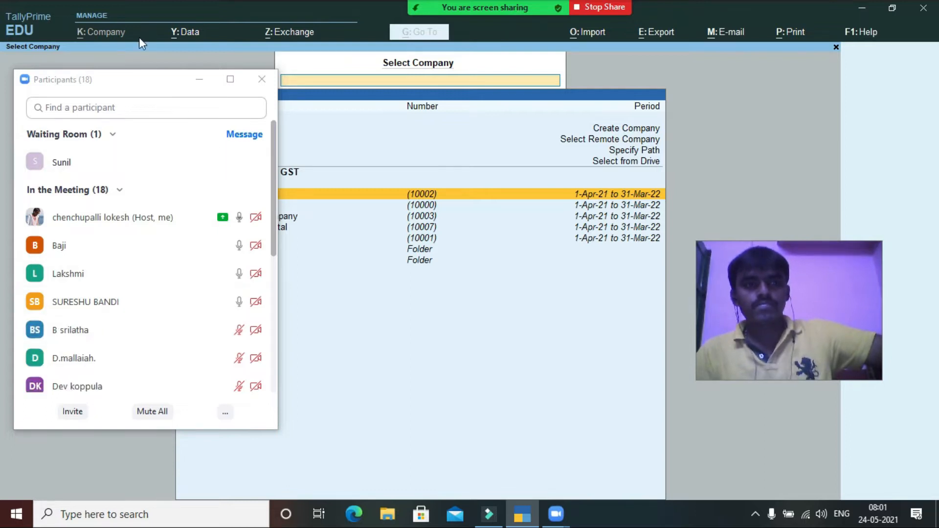
pyautogui.moveTo(129, 89); pyautogui.dragTo(124, 85)
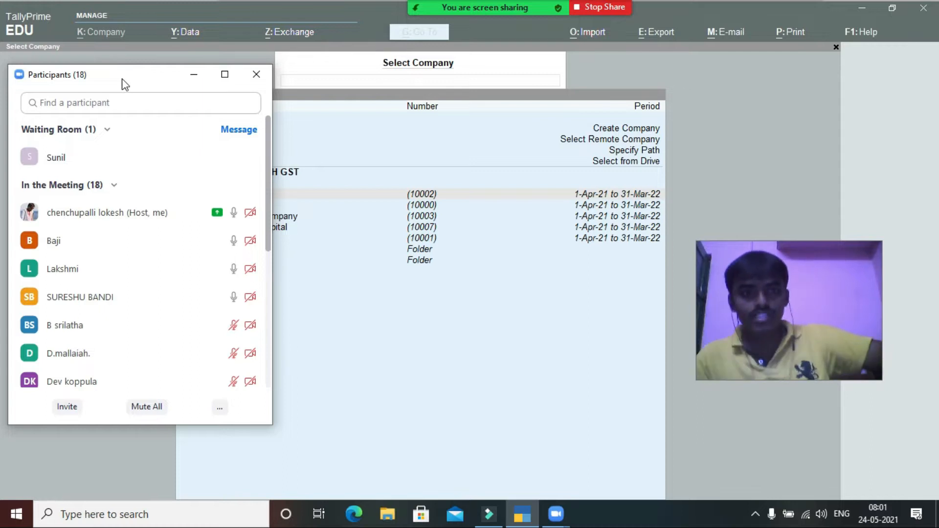
pyautogui.moveTo(532, 4)
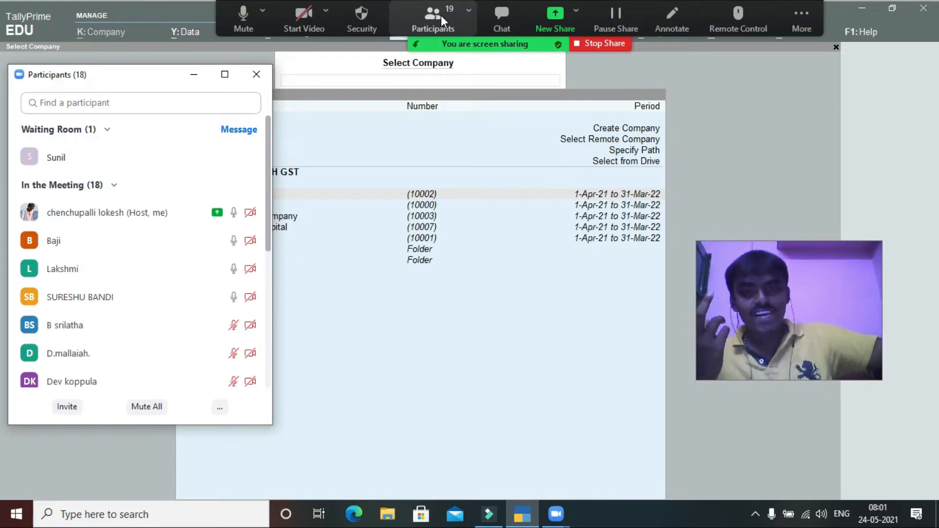
pyautogui.click(442, 15)
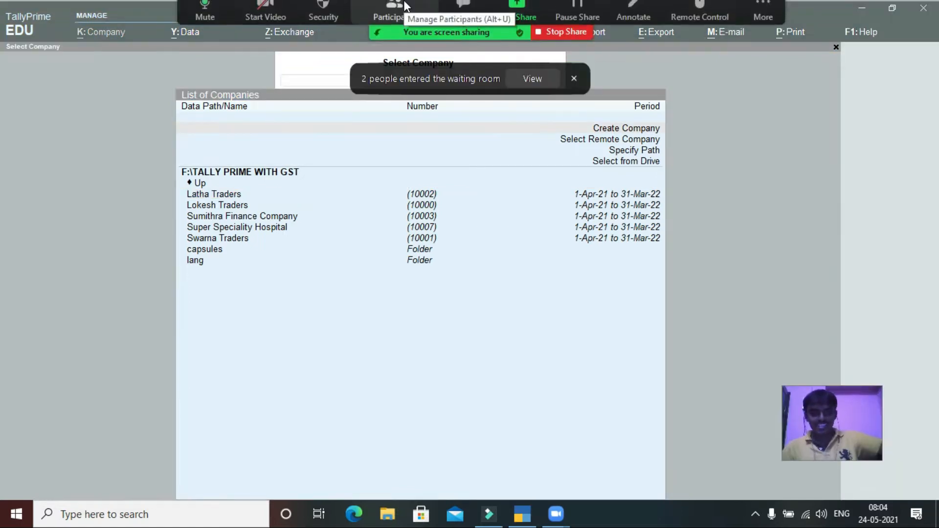
# - Admit the first person in the Zoom waiting room and minimize the participants list
pyautogui.click(396, 12)
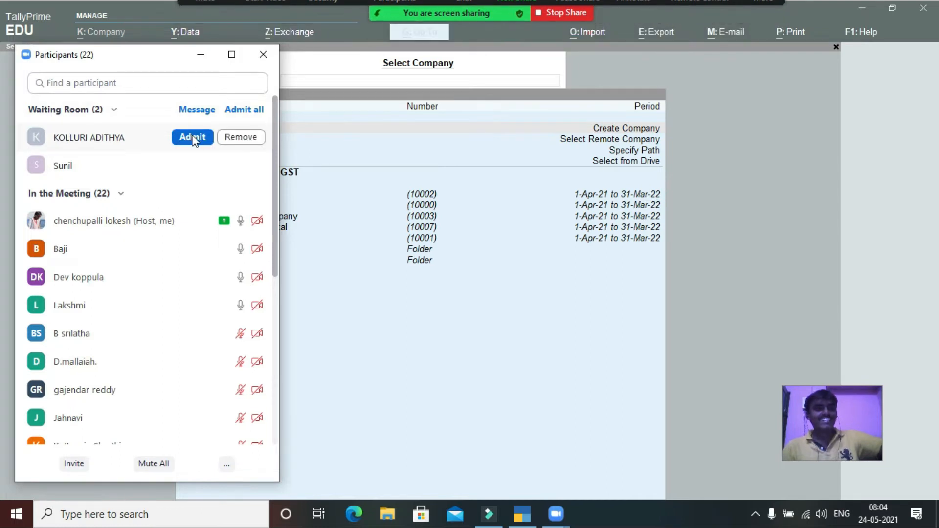
pyautogui.click(194, 138)
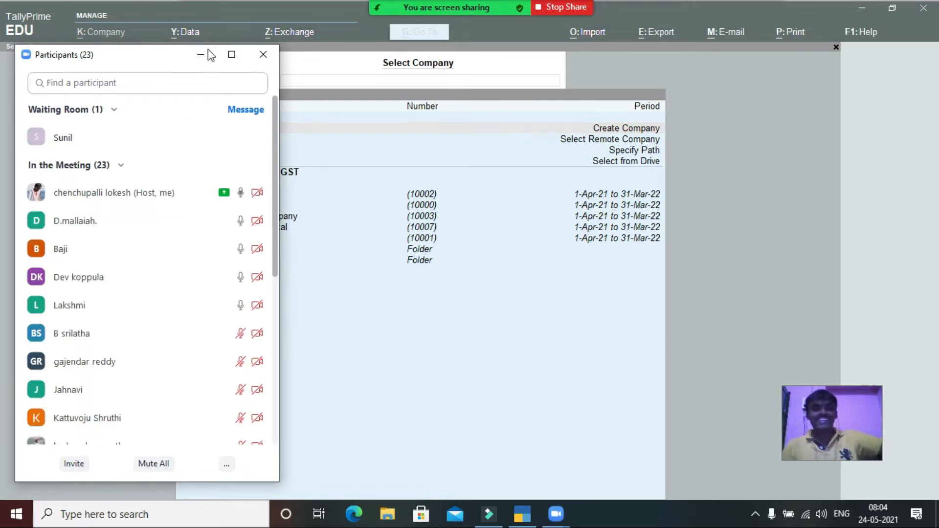
pyautogui.click(200, 56)
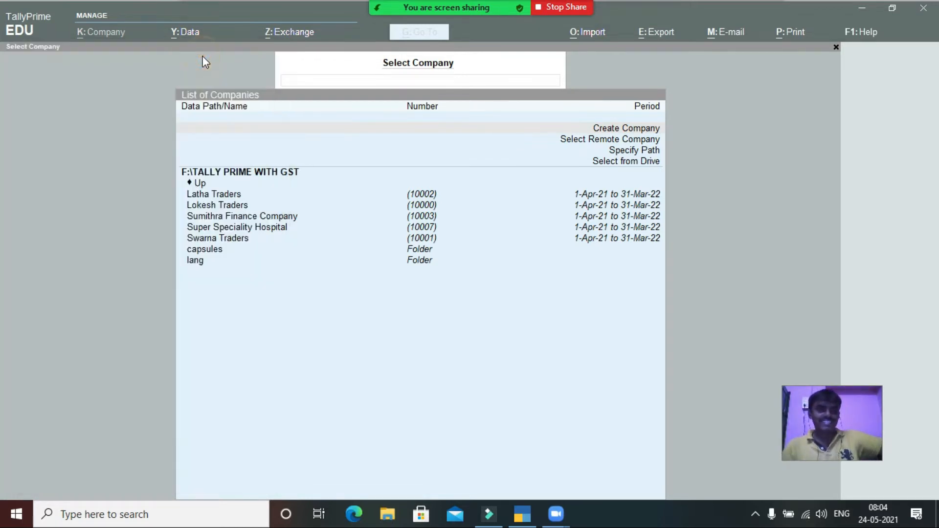
# - Let the newly arrived attendee at the head of the waiting room into the Zoom meeting and minimize the participants list
pyautogui.moveTo(494, 6)
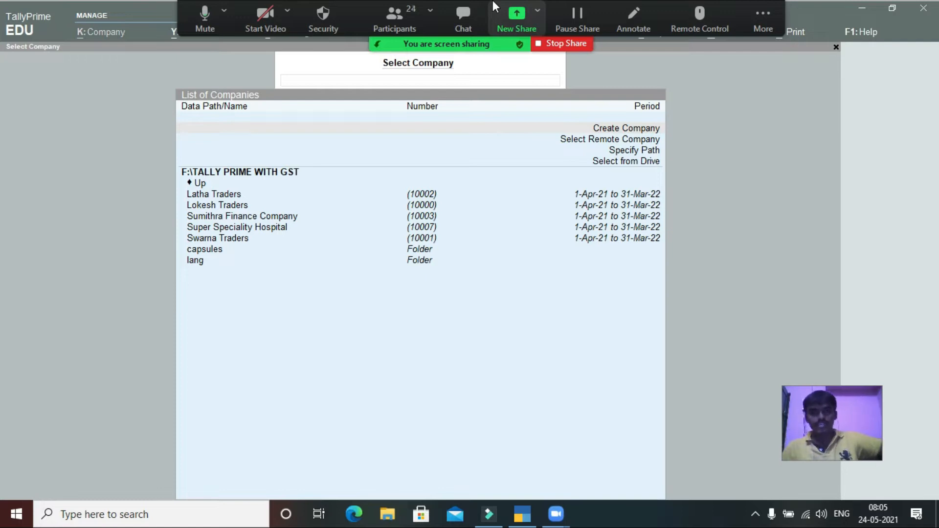
pyautogui.click(409, 14)
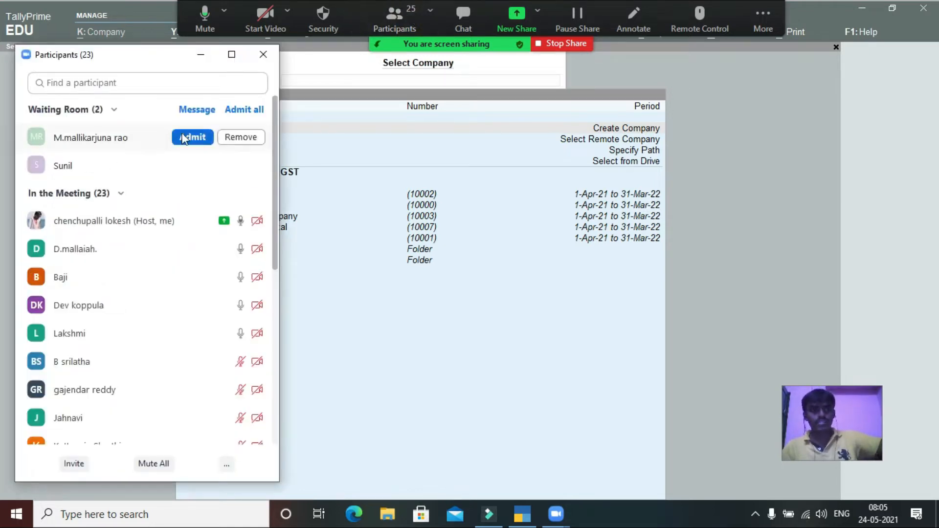
pyautogui.click(193, 137)
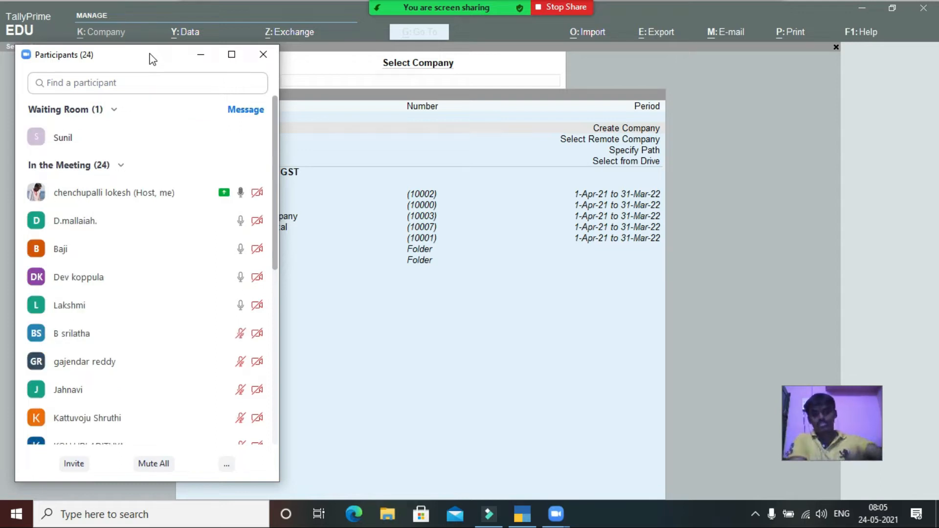
pyautogui.click(203, 52)
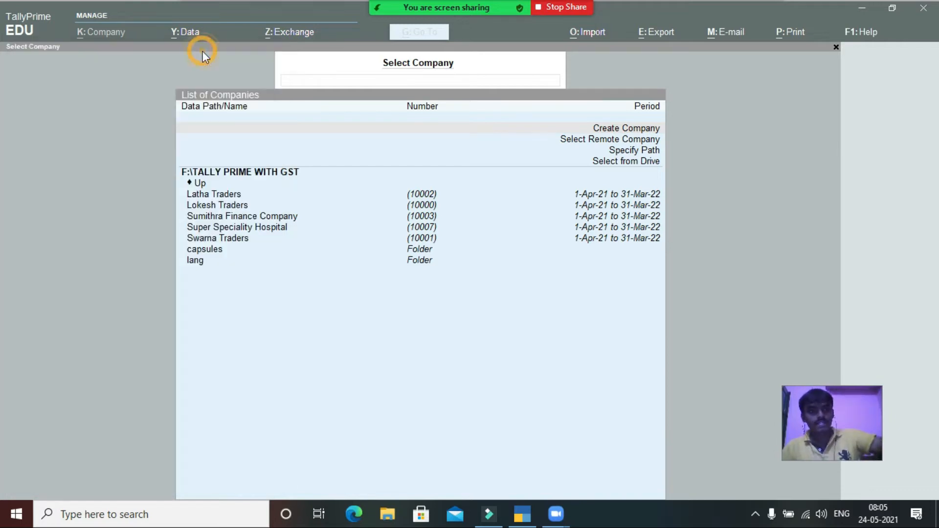
# - Start creating a new company in TallyPrime and name it Rafi Enterprises 89
pyautogui.click(498, 200)
pyautogui.press('Up')
pyautogui.press('Up')
pyautogui.press('Up')
pyautogui.press('Up')
pyautogui.press('Up')
pyautogui.press('Up')
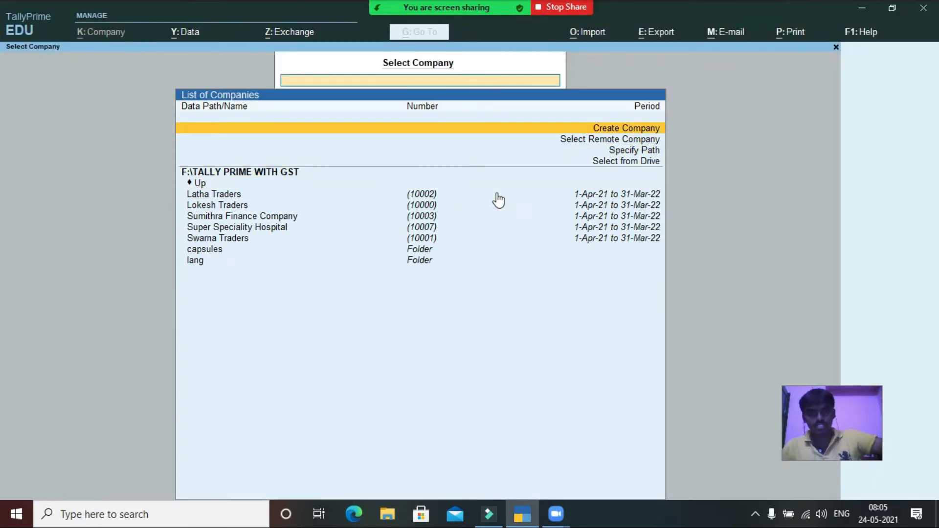
pyautogui.press('Return')
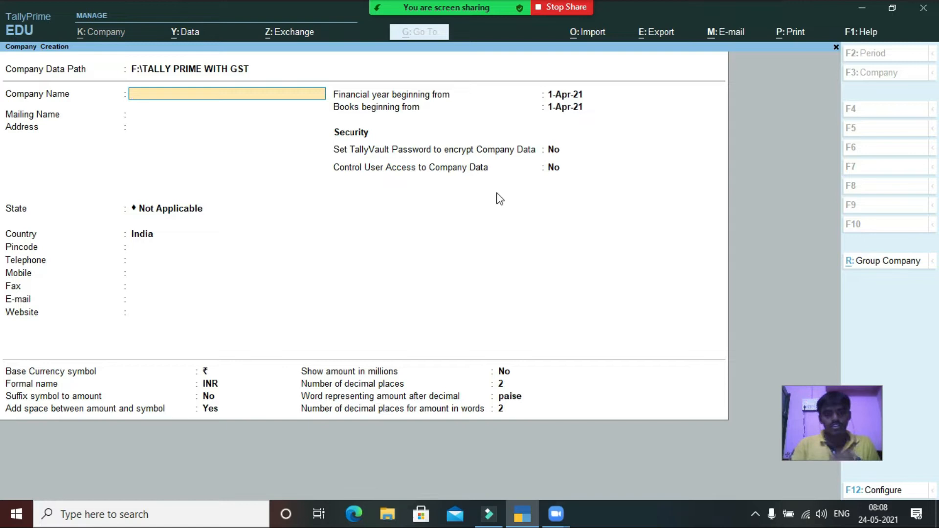
pyautogui.write('Rafi Enterprises')
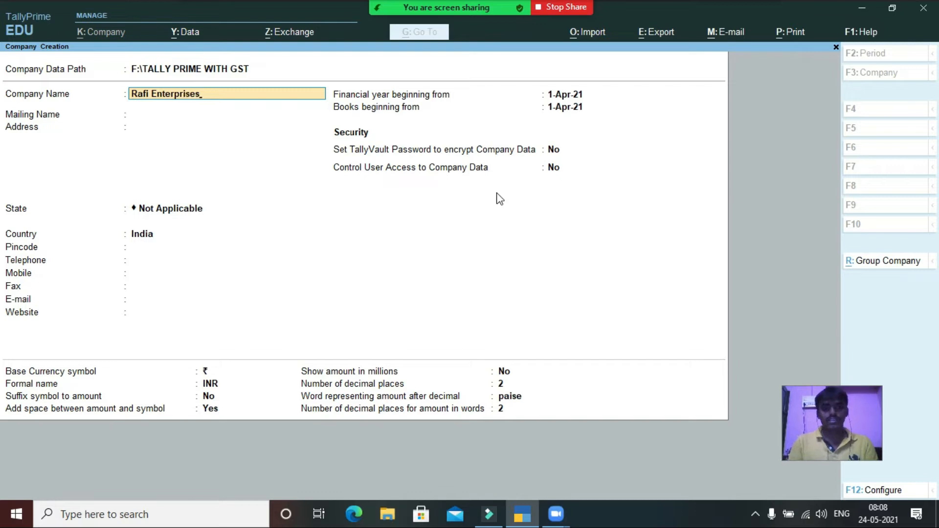
pyautogui.write(' 89')
pyautogui.press('Return')
# - Keep the mailing name, set the company's state to Andhra Pradesh, and leave the address and contact fields blank
pyautogui.press('Return')
pyautogui.press('Return')
pyautogui.press('Down')
pyautogui.press('Down')
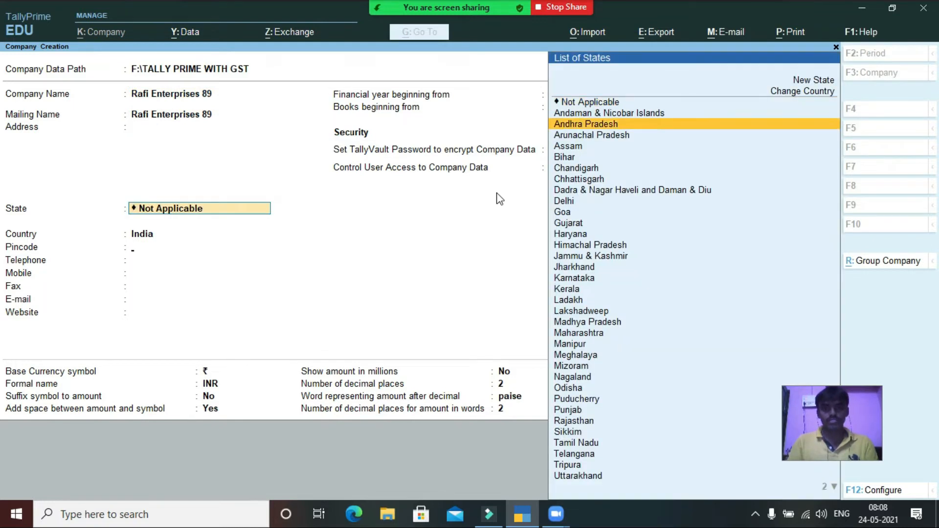
pyautogui.press('Return')
pyautogui.press('Return')
pyautogui.press('Return')
pyautogui.press('Return')
pyautogui.press('Return')
pyautogui.press('Return')
pyautogui.press('Return')
pyautogui.press('Return')
pyautogui.press('Return')
pyautogui.press('Return')
pyautogui.press('Return')
pyautogui.press('Return')
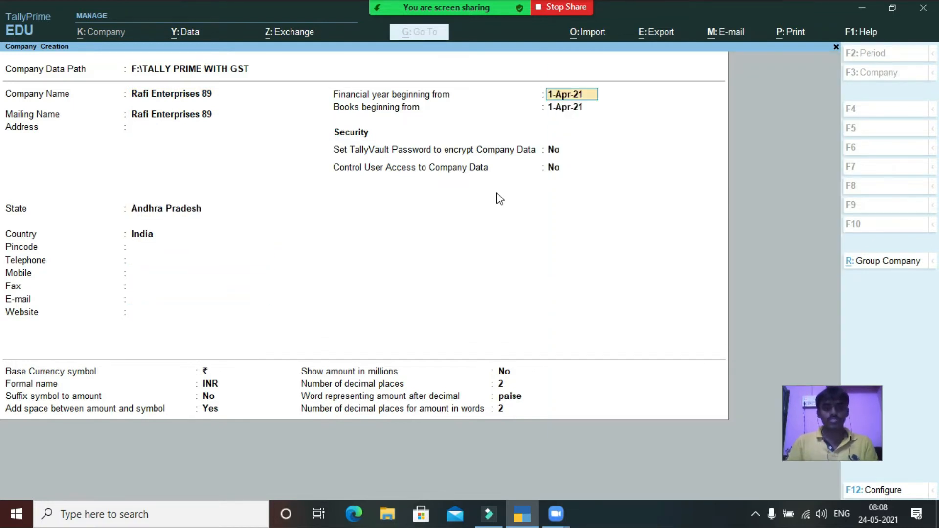
# - Keep the default financial year, security and base currency settings and save the new company
pyautogui.press('Return')
pyautogui.press('Return')
pyautogui.press('Return')
pyautogui.press('Return')
pyautogui.press('Return')
pyautogui.press('Return')
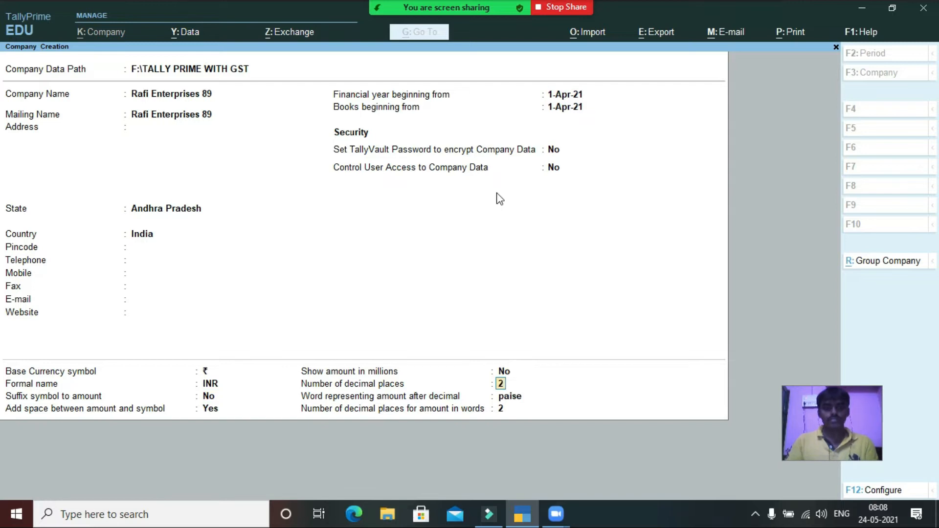
pyautogui.press('Return')
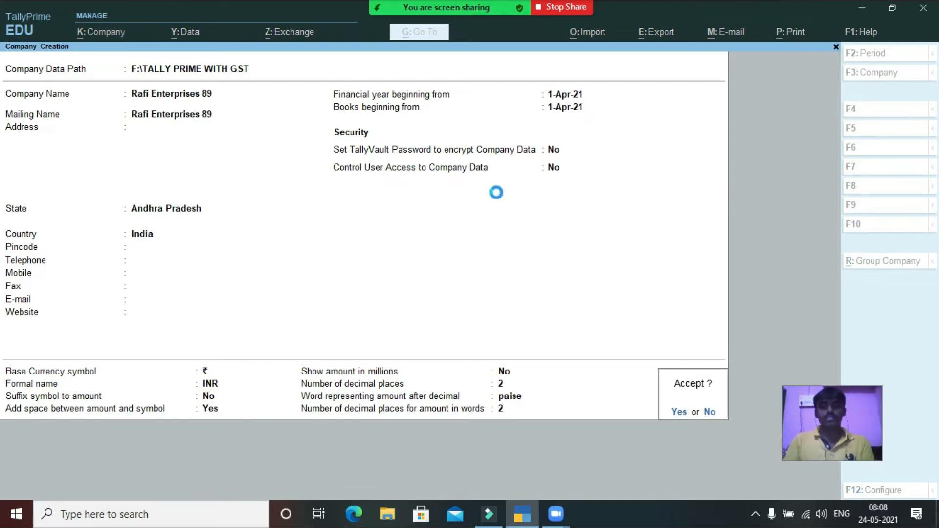
pyautogui.press('Return')
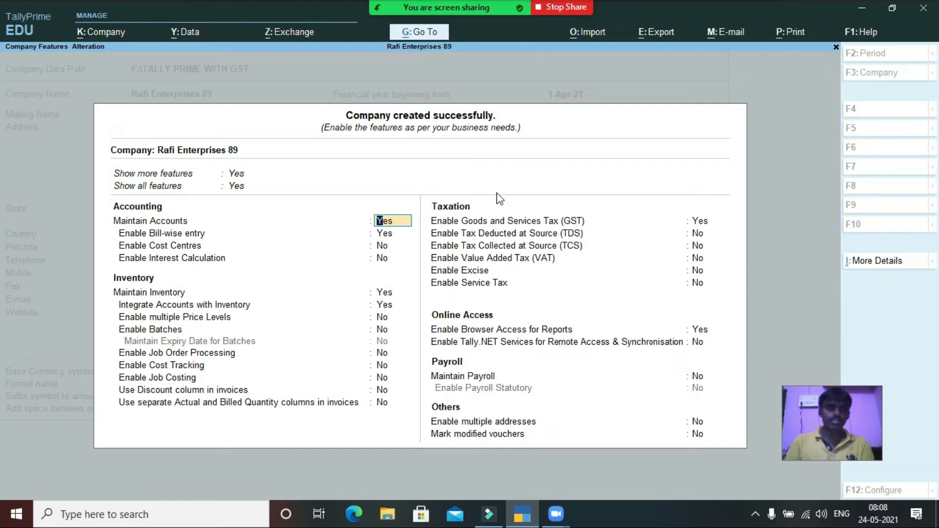
# - Keep the accounting features at their defaults and set Maintain Inventory to No for the company
pyautogui.press('Return')
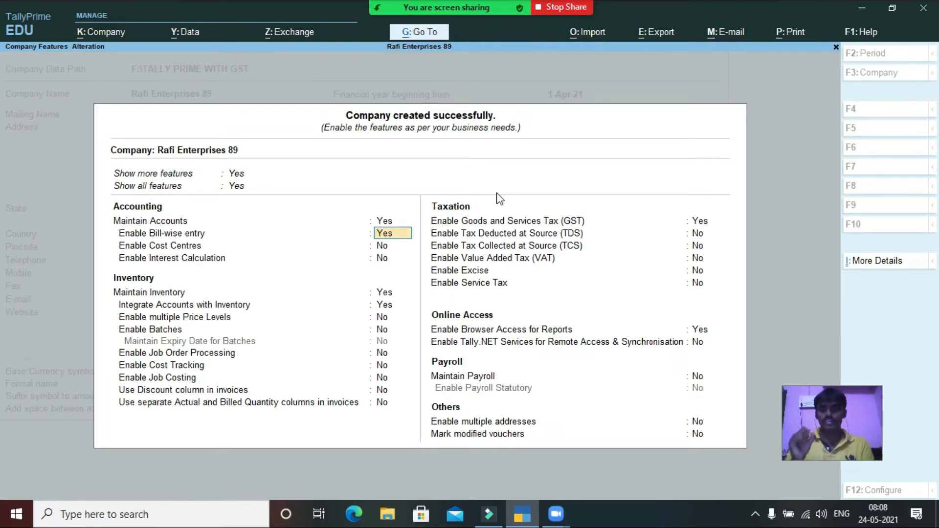
pyautogui.press('Return')
pyautogui.press('Return')
pyautogui.press('Return')
pyautogui.write('n')
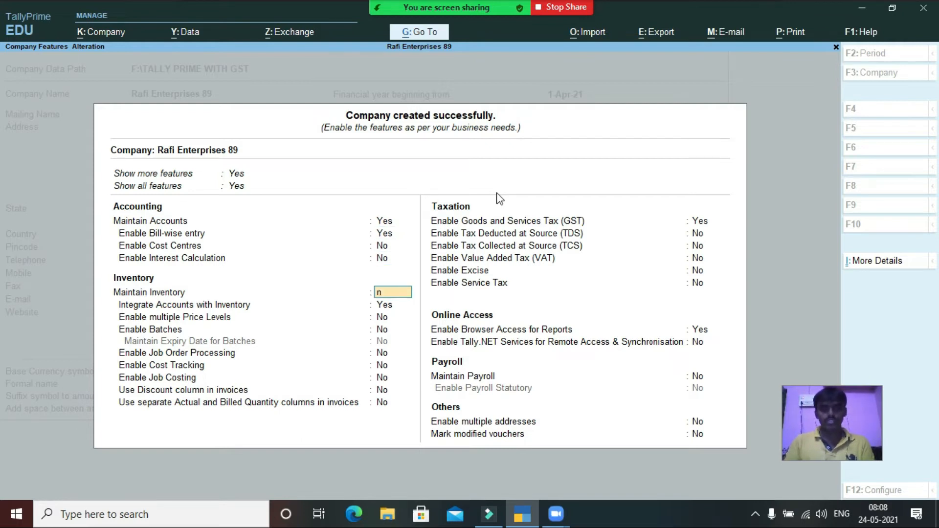
pyautogui.press('Return')
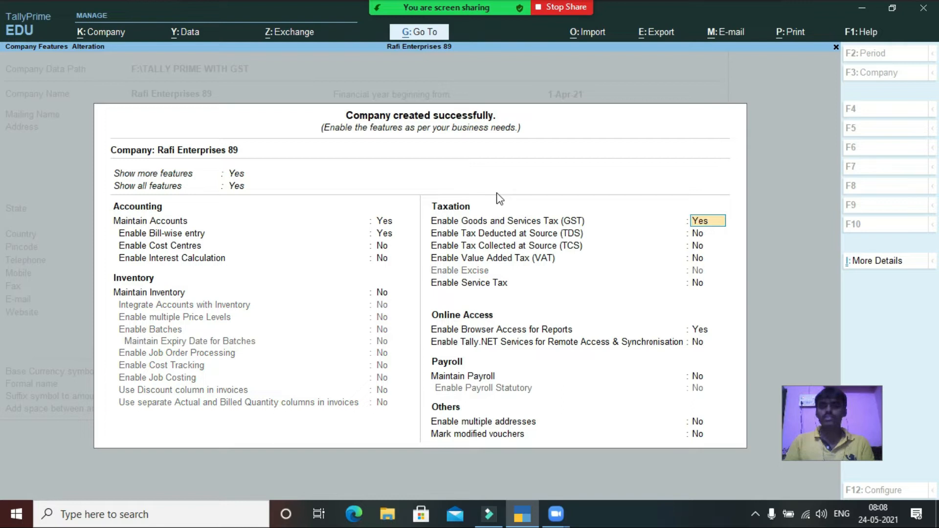
# - Set Goods and Services Tax (GST) to No, keep the remaining features at their defaults, and save the company features
pyautogui.write('n')
pyautogui.press('Return')
pyautogui.press('Return')
pyautogui.press('Return')
pyautogui.press('Return')
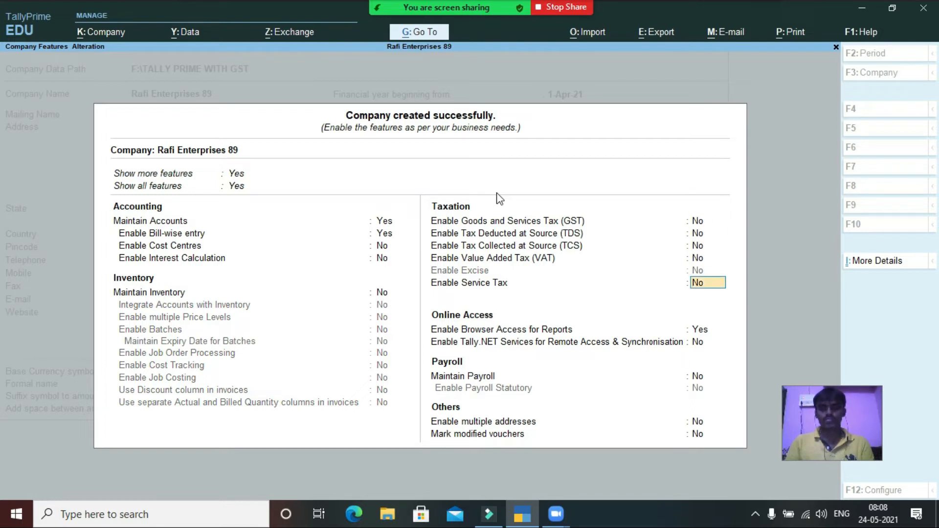
pyautogui.press('Return')
pyautogui.press('Return')
pyautogui.press('Return')
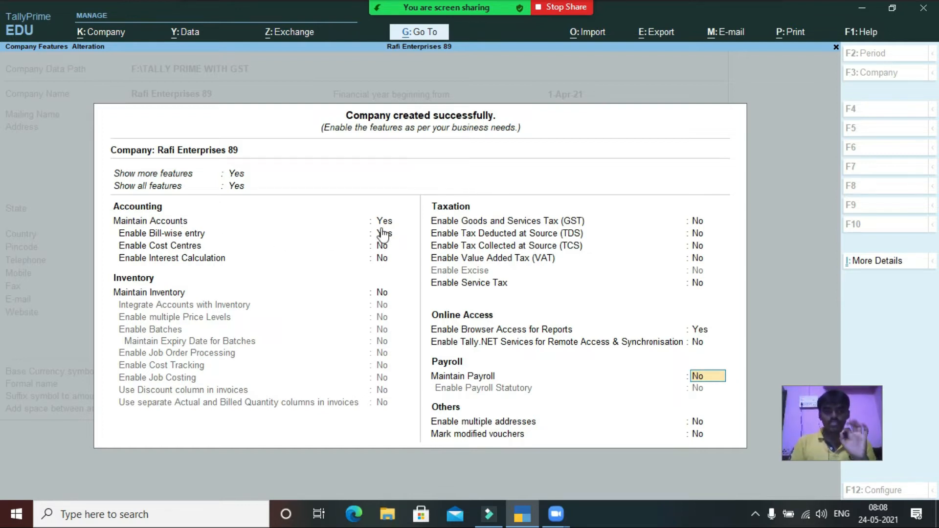
pyautogui.press('Return')
pyautogui.press('Return')
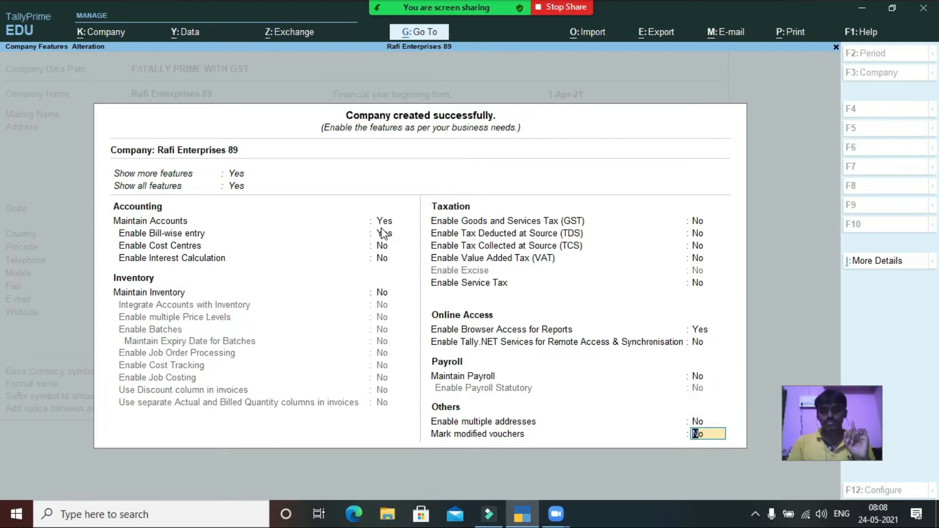
pyautogui.press('Return')
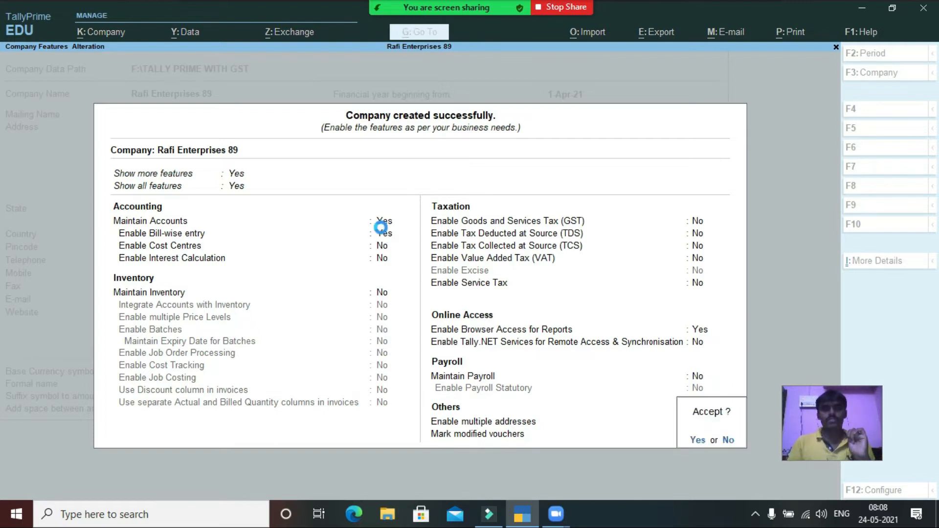
pyautogui.press('Return')
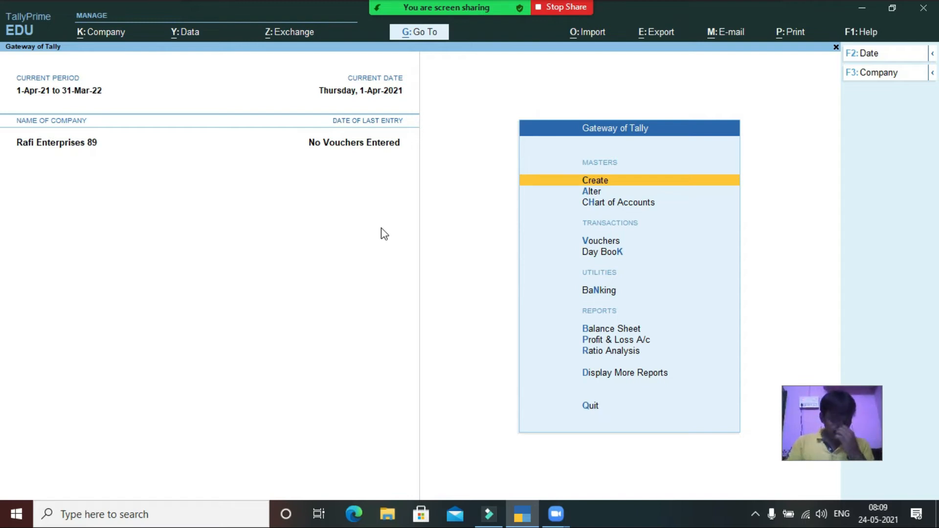
# - Create a ledger named Capital under Capital Account, leaving its mailing, banking and tax details at their defaults
pyautogui.press('Return')
pyautogui.press('Down')
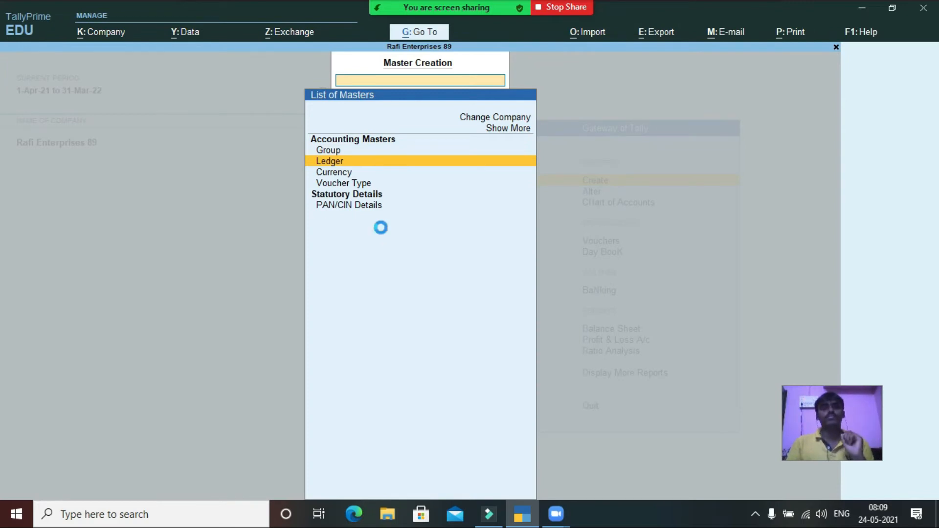
pyautogui.write('Capital')
pyautogui.press('Return')
pyautogui.press('Return')
pyautogui.press('Return')
pyautogui.press('Return')
pyautogui.press('Return')
pyautogui.press('Return')
pyautogui.press('Return')
pyautogui.press('Return')
pyautogui.press('Return')
pyautogui.press('Return')
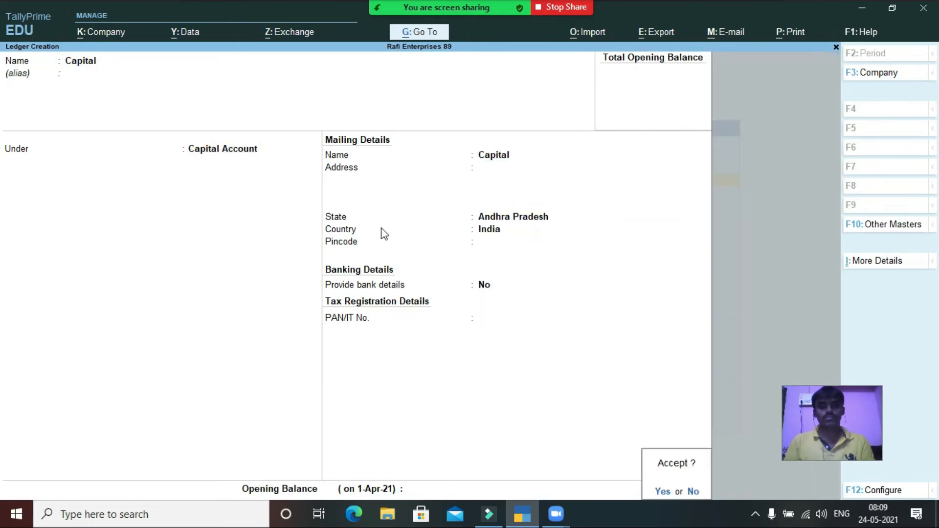
pyautogui.press('Return')
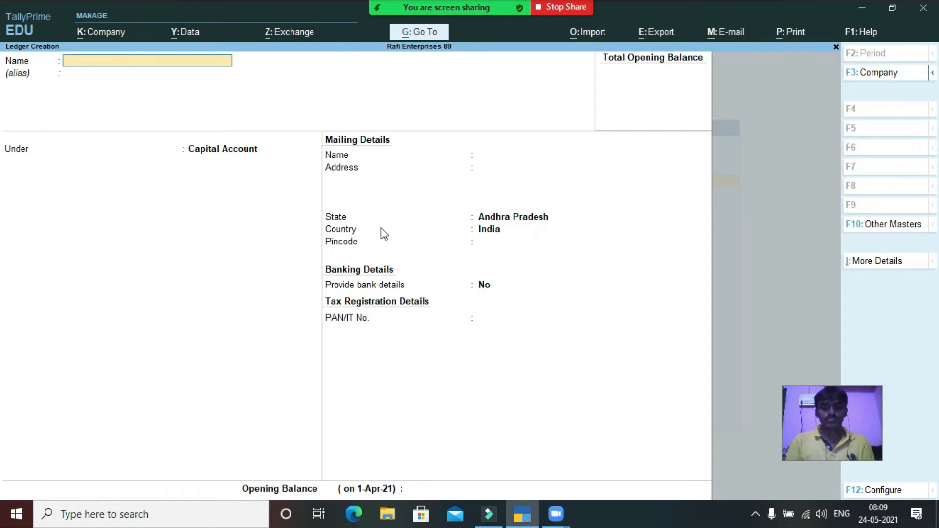
# - Enter Purchase as the name of the next ledger
pyautogui.write('P')
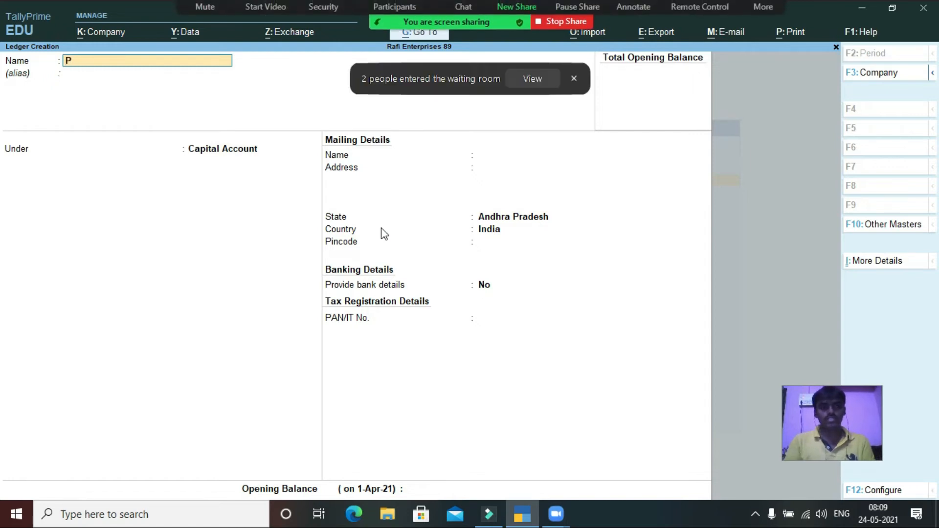
pyautogui.write('urchase')
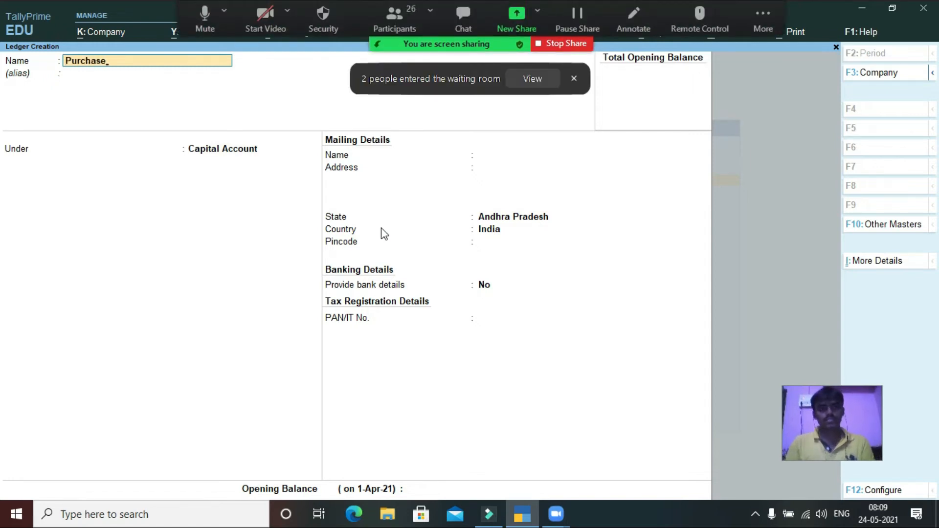
# - Open Zoom's participants list and admit the first waiting attendee to the meeting
pyautogui.click(410, 26)
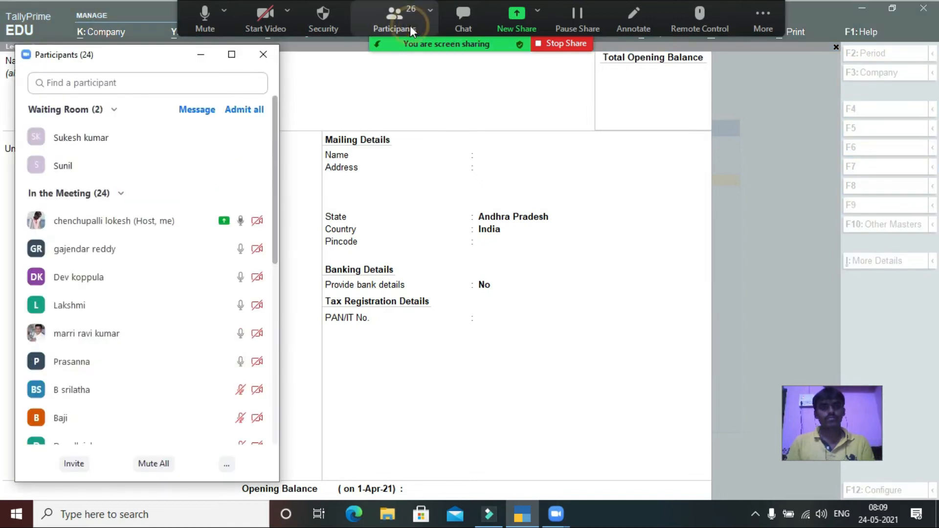
pyautogui.click(200, 136)
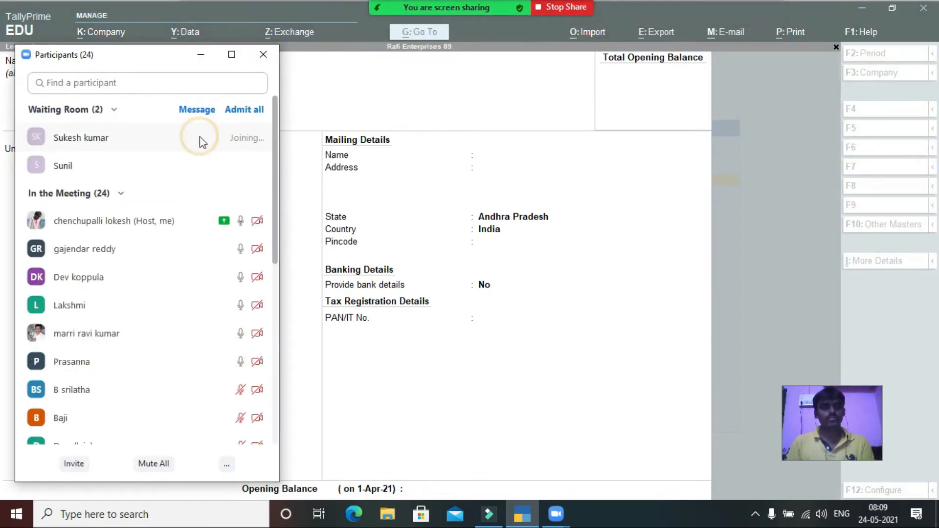
# - Return from Zoom to TallyPrime, place the Purchase ledger under Purchase Accounts with type Not Applicable, and save it
pyautogui.click(201, 58)
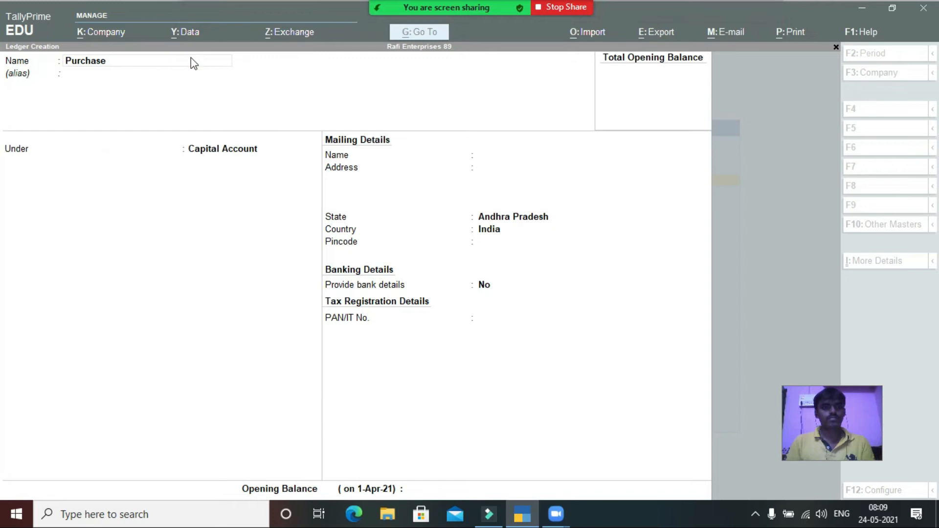
pyautogui.click(187, 64)
pyautogui.press('Return')
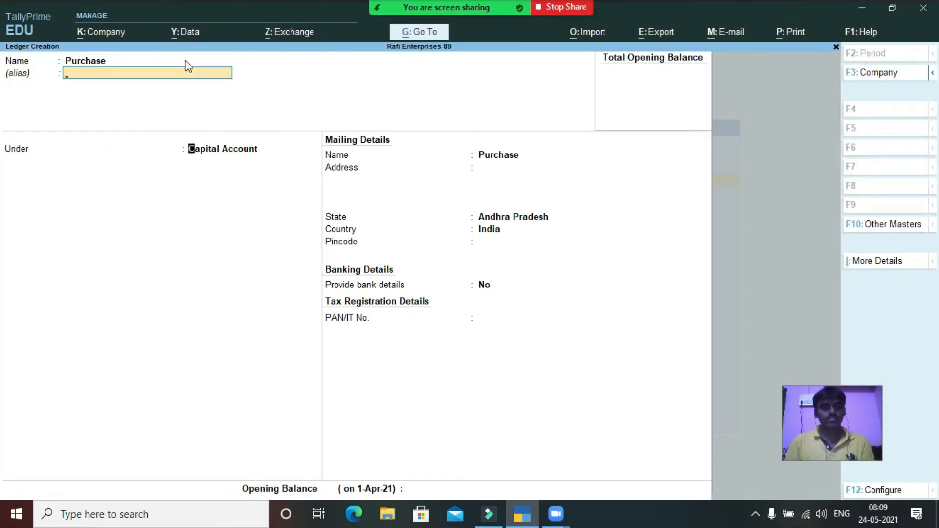
pyautogui.press('Return')
pyautogui.write('Pu')
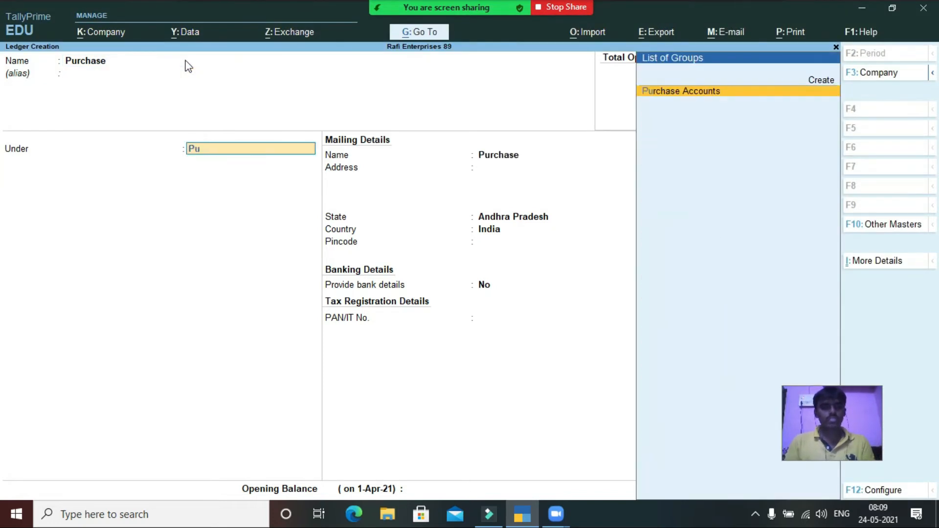
pyautogui.press('Return')
pyautogui.press('Return')
pyautogui.press('Return')
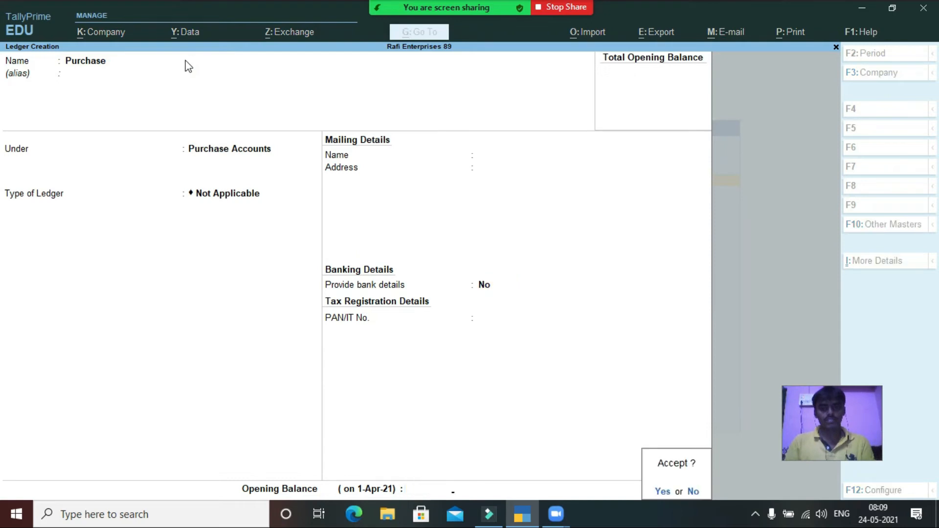
pyautogui.press('Return')
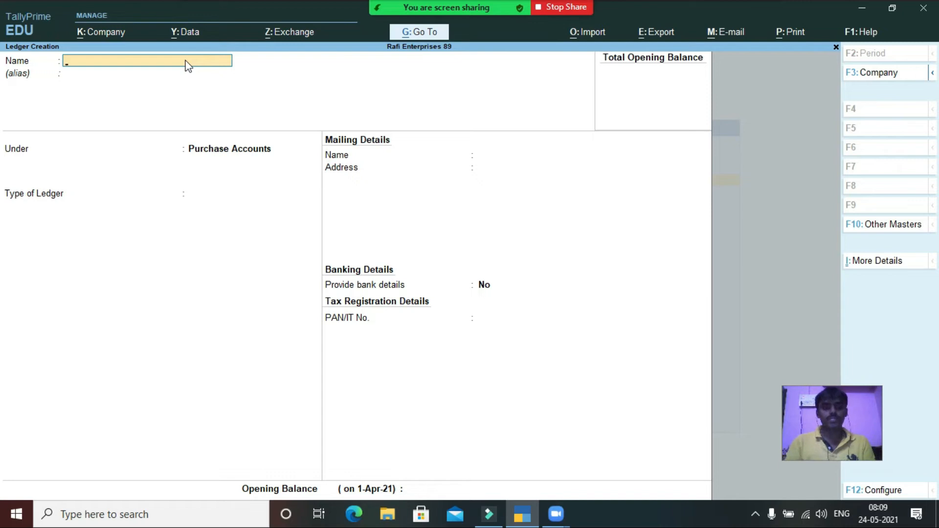
# - Name the next ledger Priya Traders and place it under the Sundry Creditors group
pyautogui.write('Priya Tr')
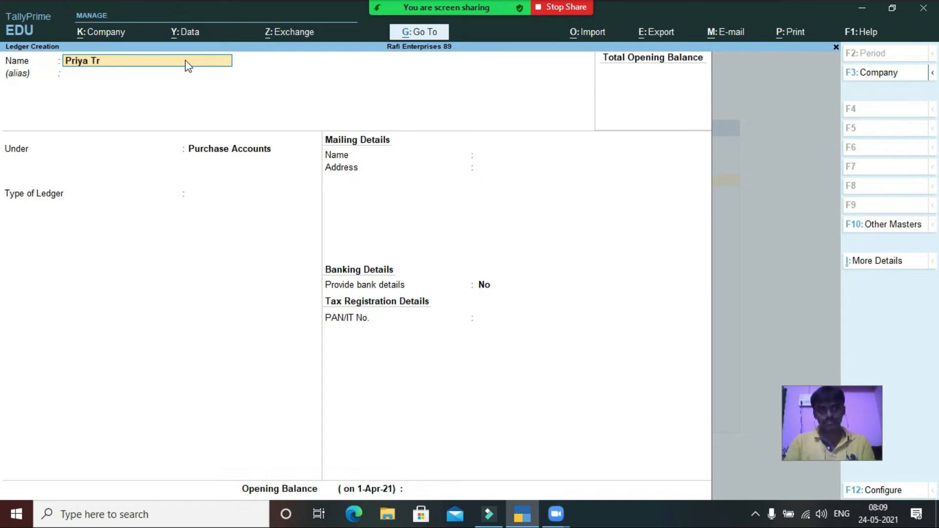
pyautogui.write('aders')
pyautogui.press('Return')
pyautogui.press('Return')
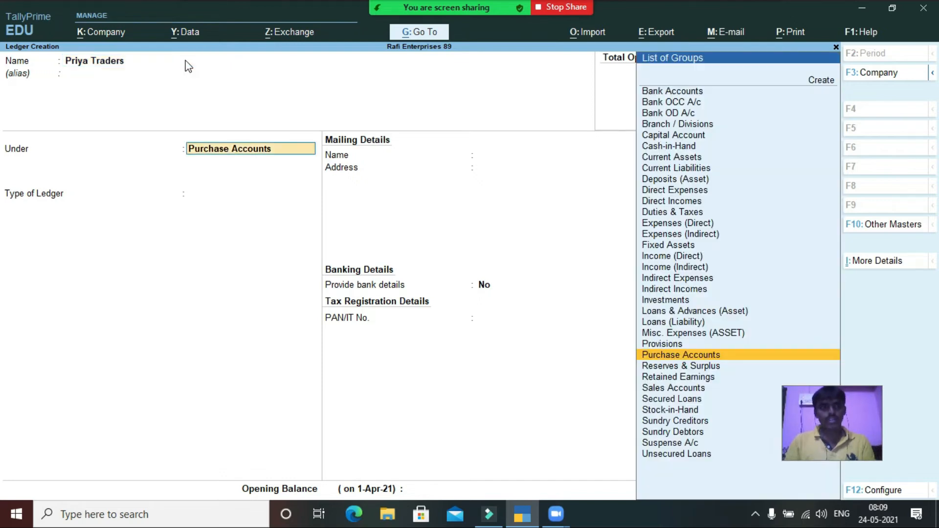
pyautogui.write('Sun')
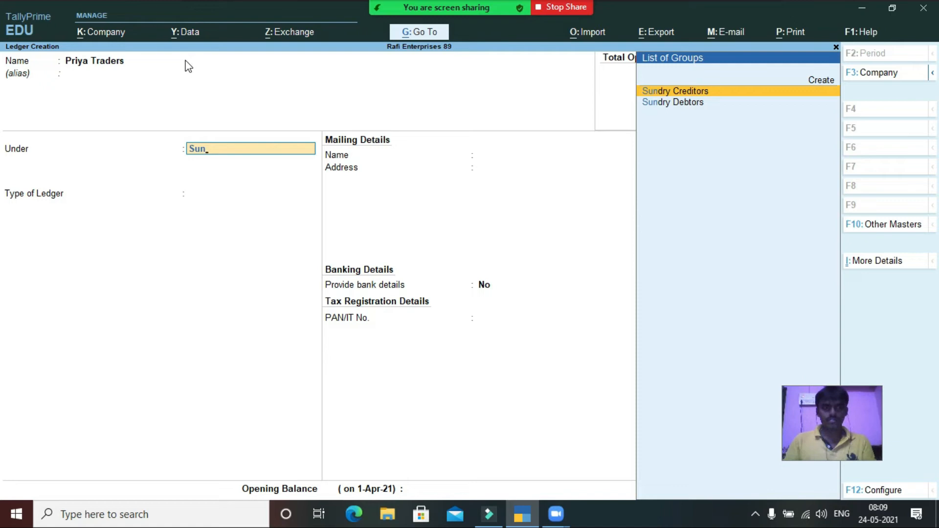
pyautogui.press('Return')
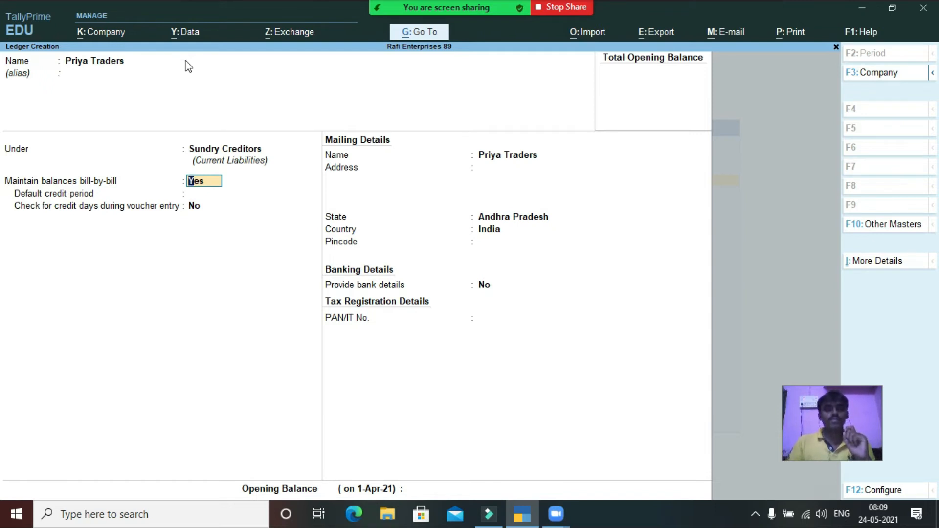
# - Check the waiting room in Zoom's participants list and return to the Priya Traders ledger form
pyautogui.moveTo(447, 6)
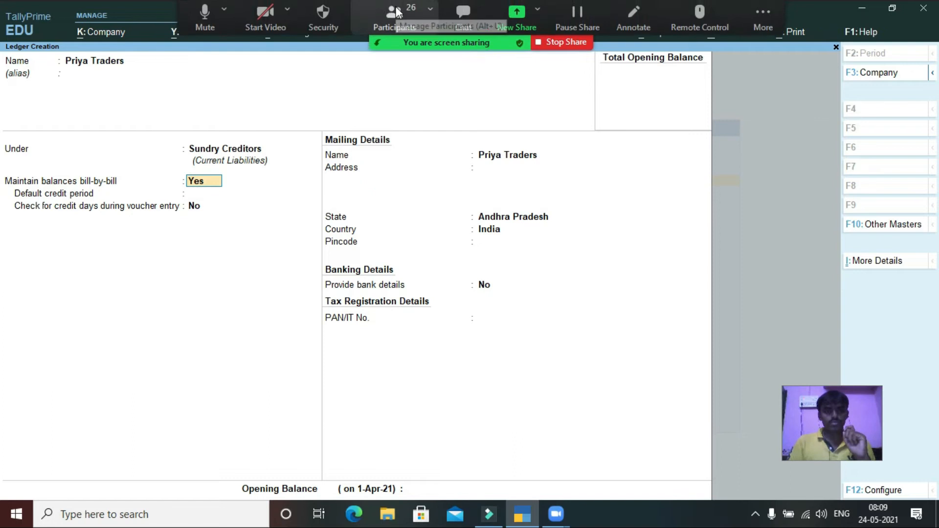
pyautogui.click(395, 11)
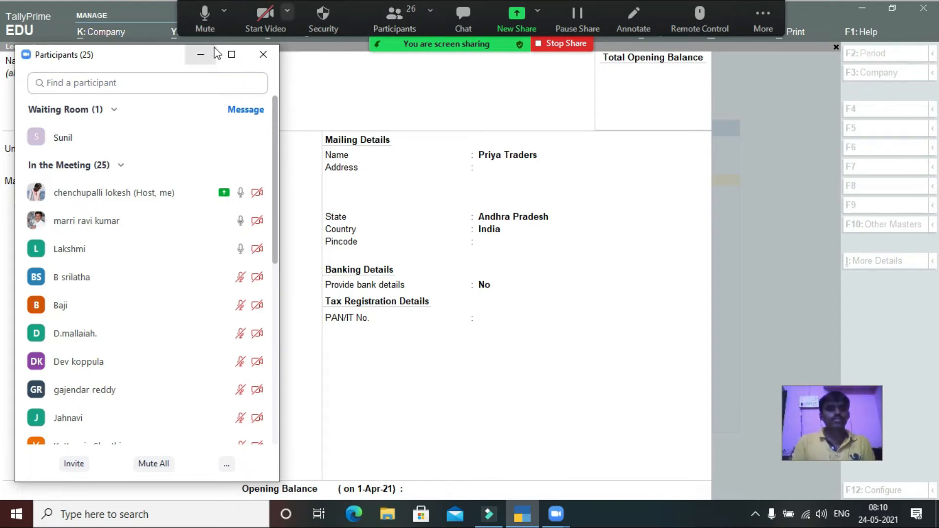
pyautogui.click(201, 58)
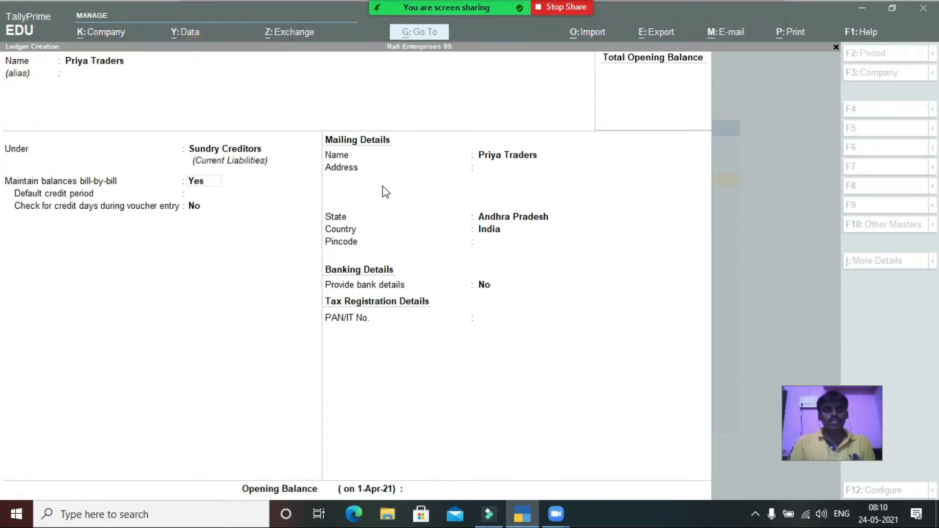
pyautogui.click(261, 188)
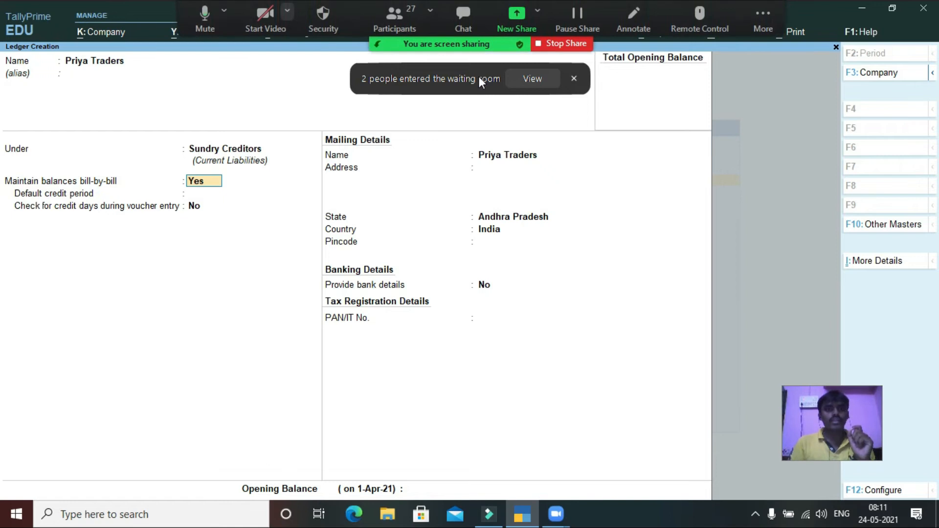
# - View the waiting room notification in Zoom, admit the first waiting attendee, and minimize the participants list
pyautogui.click(479, 77)
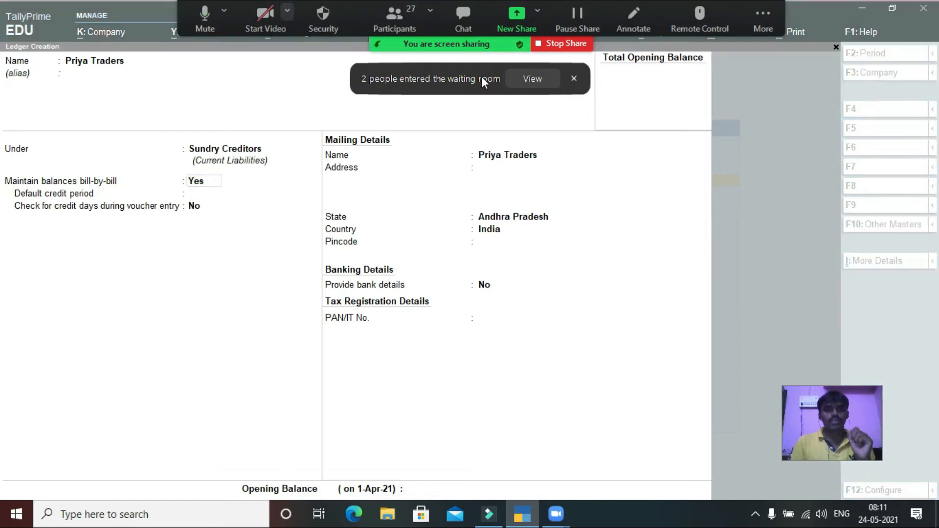
pyautogui.click(524, 78)
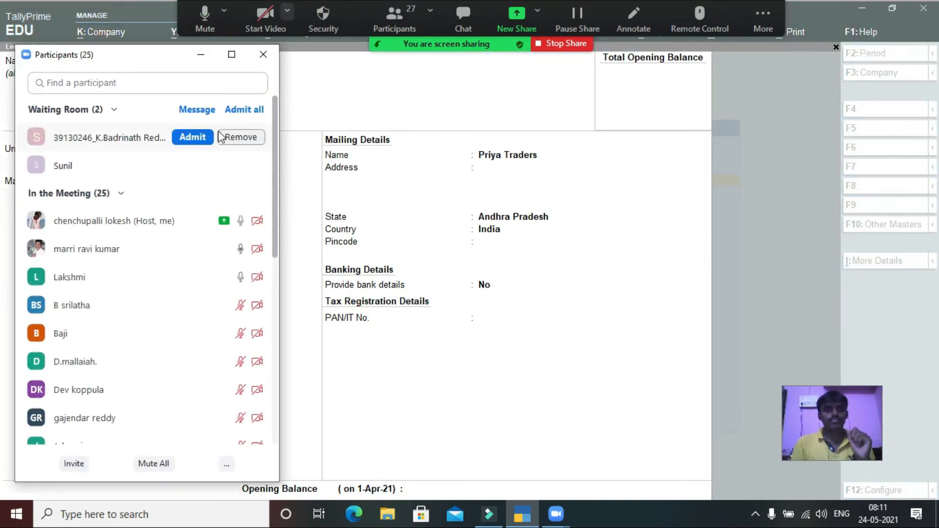
pyautogui.click(200, 138)
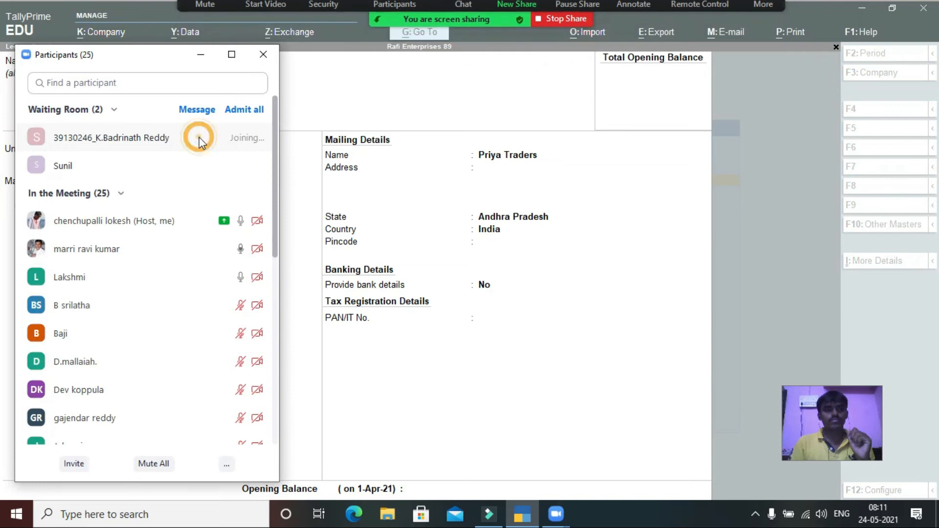
pyautogui.click(201, 54)
# - Keep bill-by-bill balances at Yes and the remaining details at their defaults, and save the Priya Traders ledger
pyautogui.click(243, 147)
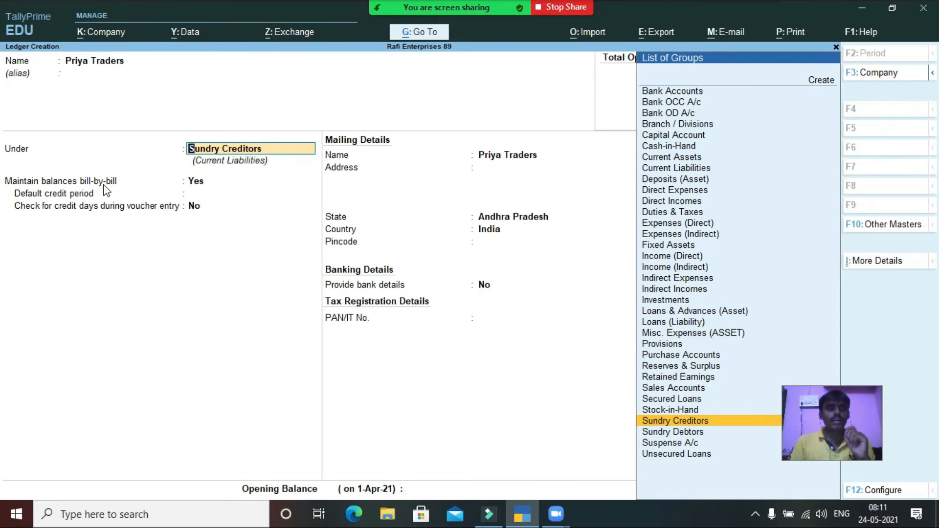
pyautogui.click(199, 185)
pyautogui.press('Return')
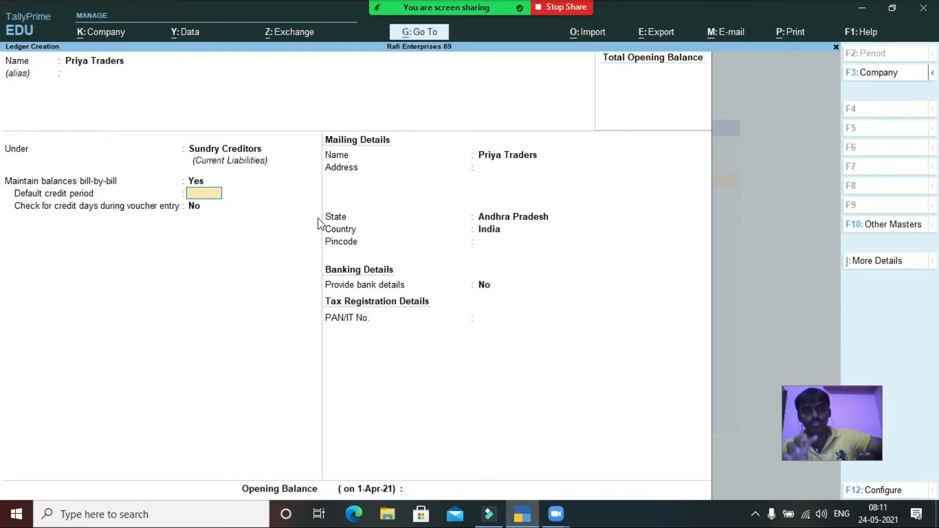
pyautogui.press('Return')
pyautogui.press('Return')
pyautogui.press('Return')
pyautogui.press('Return')
pyautogui.press('Return')
pyautogui.press('Return')
pyautogui.press('Return')
pyautogui.press('Return')
pyautogui.press('Return')
pyautogui.press('Return')
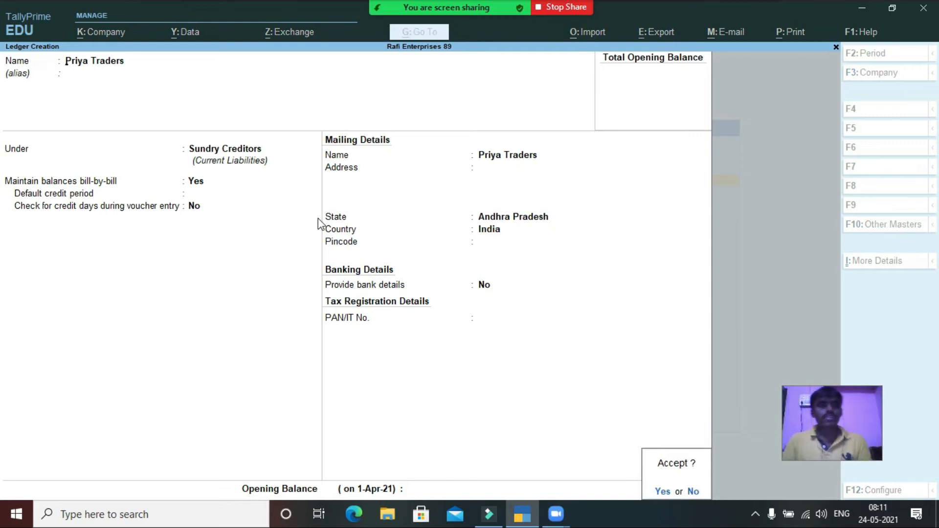
pyautogui.press('Return')
# - Create a ledger named Sales under Sales Accounts with type Not Applicable
pyautogui.write('Sales')
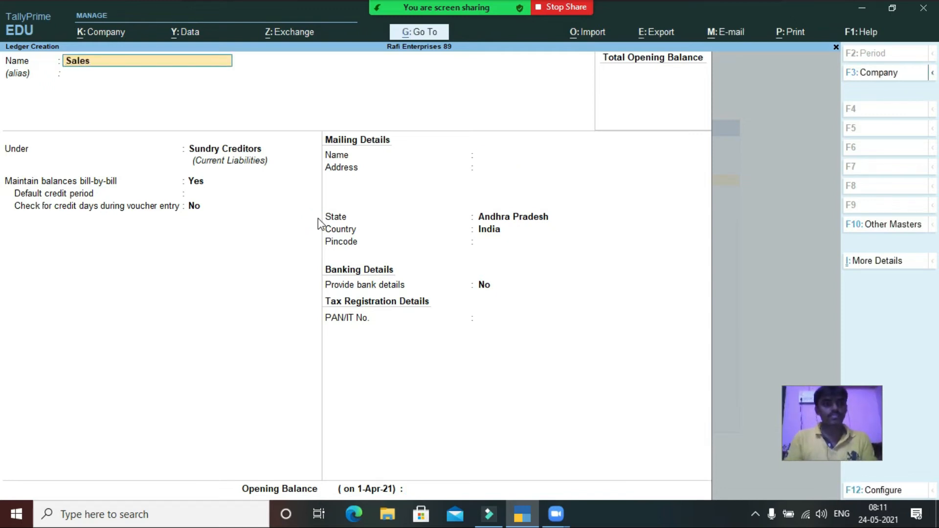
pyautogui.press('Return')
pyautogui.write('Sa')
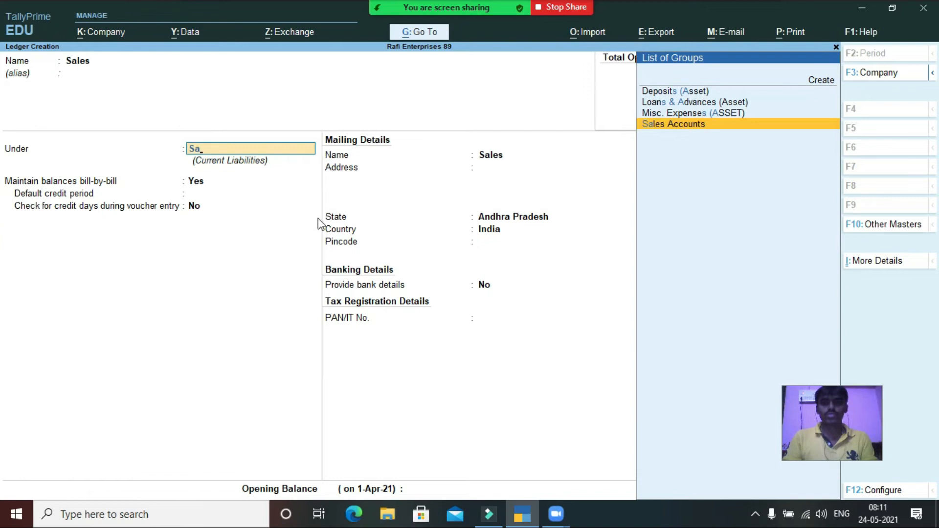
pyautogui.press('Return')
pyautogui.press('Return')
pyautogui.press('Return')
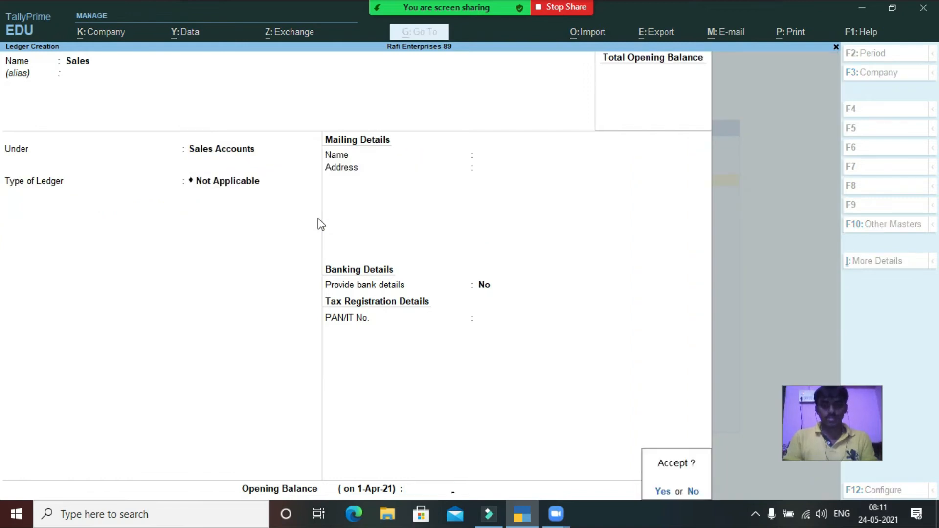
pyautogui.press('Return')
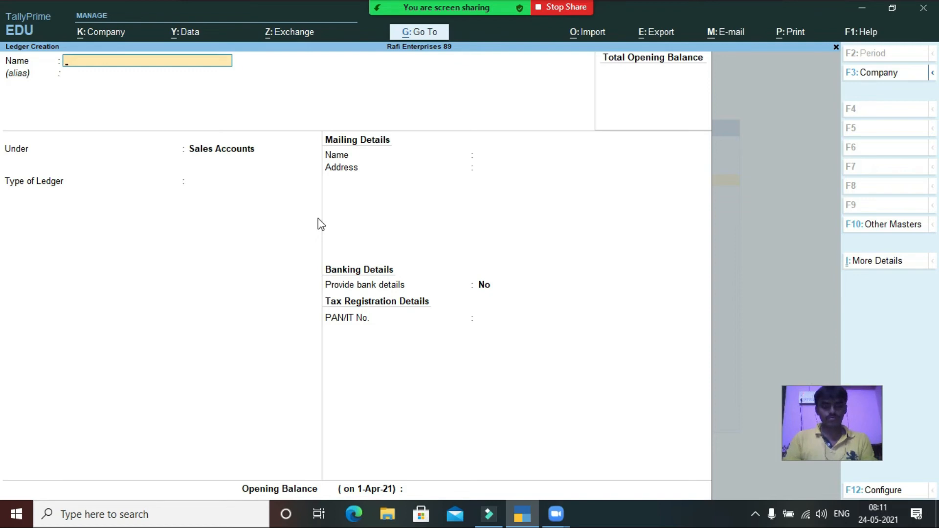
# - Name the next ledger Khan Traders and place it under the Sundry Debtors group
pyautogui.write('Khant')
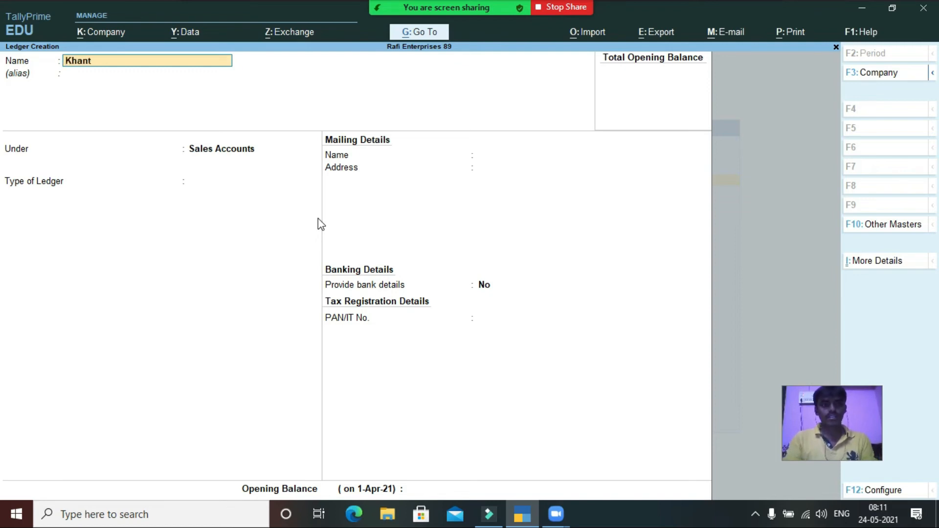
pyautogui.write(' Traders')
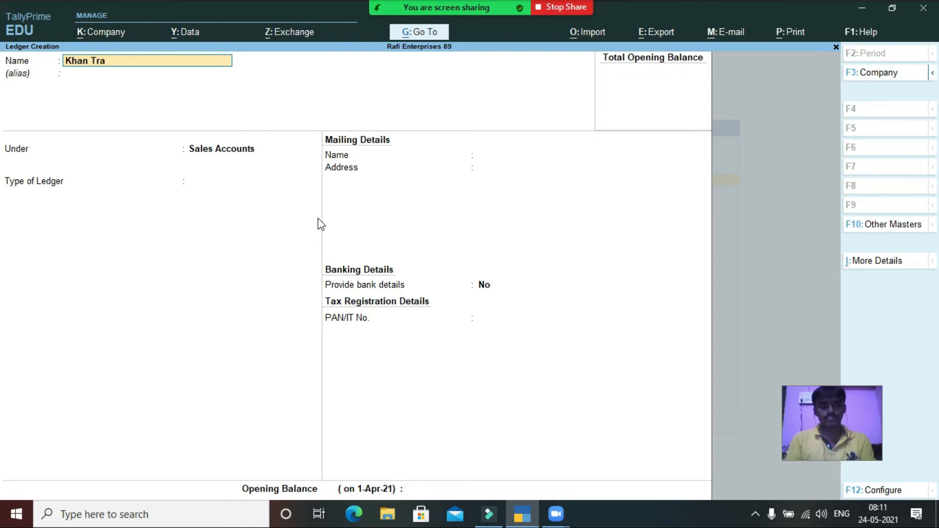
pyautogui.press('Return')
pyautogui.press('Return')
pyautogui.write('Sun')
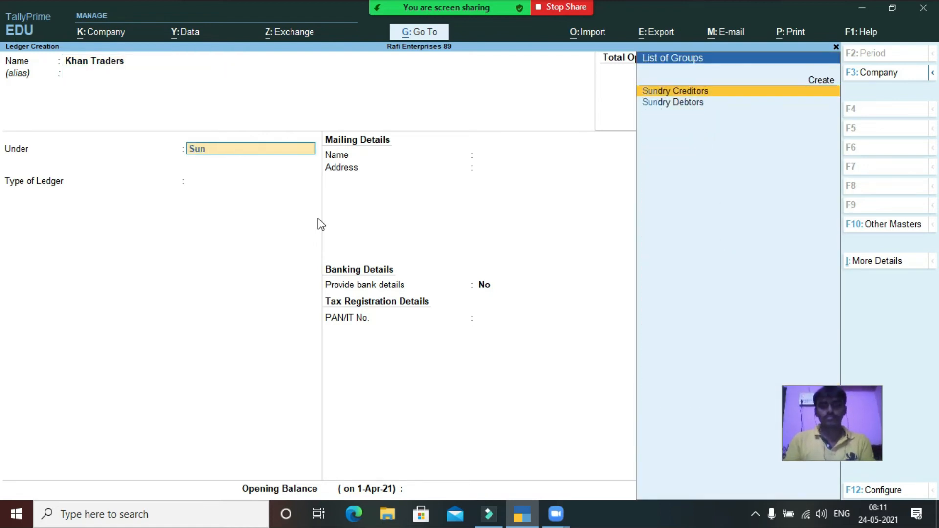
pyautogui.press('Down')
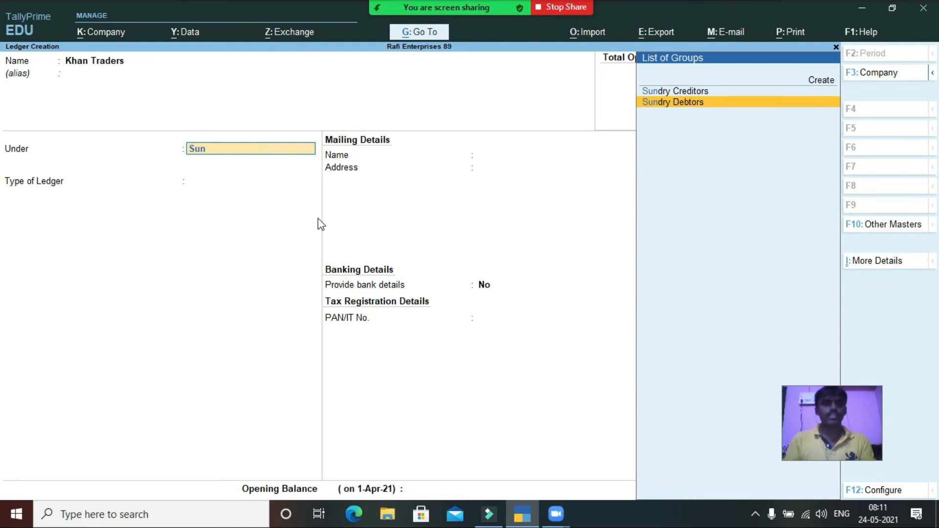
pyautogui.press('Return')
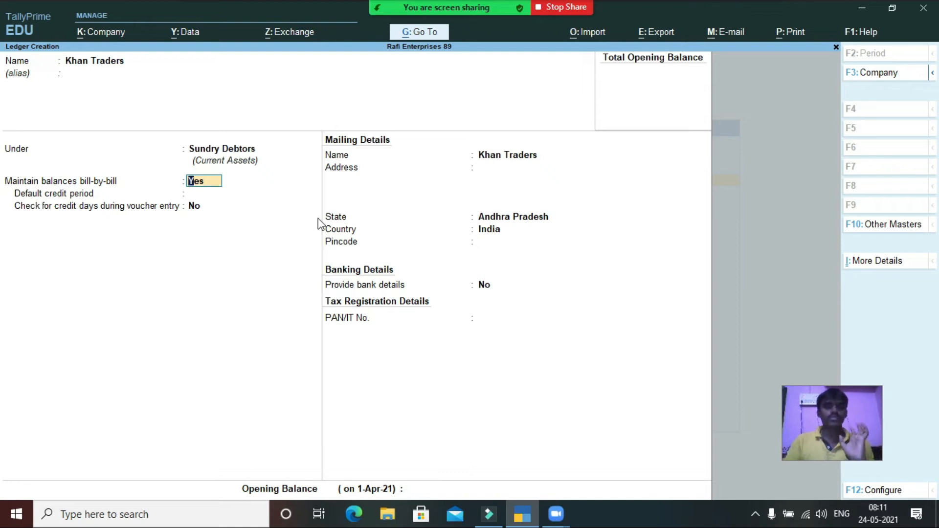
# - Keep the Khan Traders ledger's bill-by-bill, mailing, banking and tax details at their defaults and save it
pyautogui.press('Return')
pyautogui.press('Return')
pyautogui.press('Return')
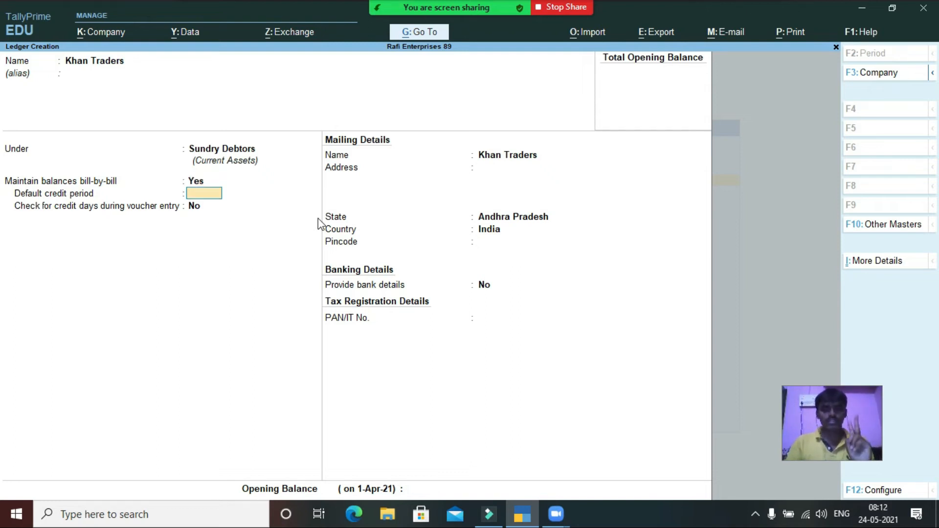
pyautogui.press('Return')
pyautogui.press('Return')
pyautogui.press('Return')
pyautogui.press('Return')
pyautogui.press('Return')
pyautogui.press('Return')
pyautogui.press('Return')
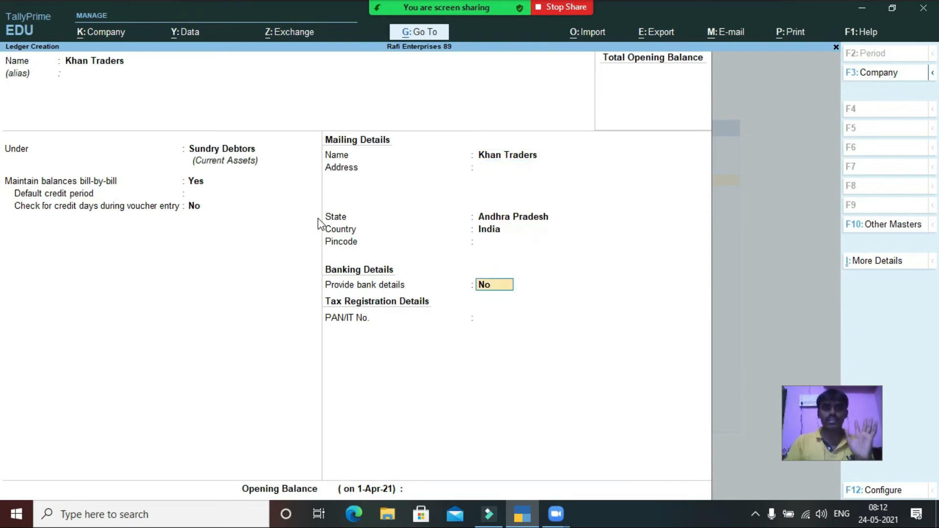
pyautogui.press('Return')
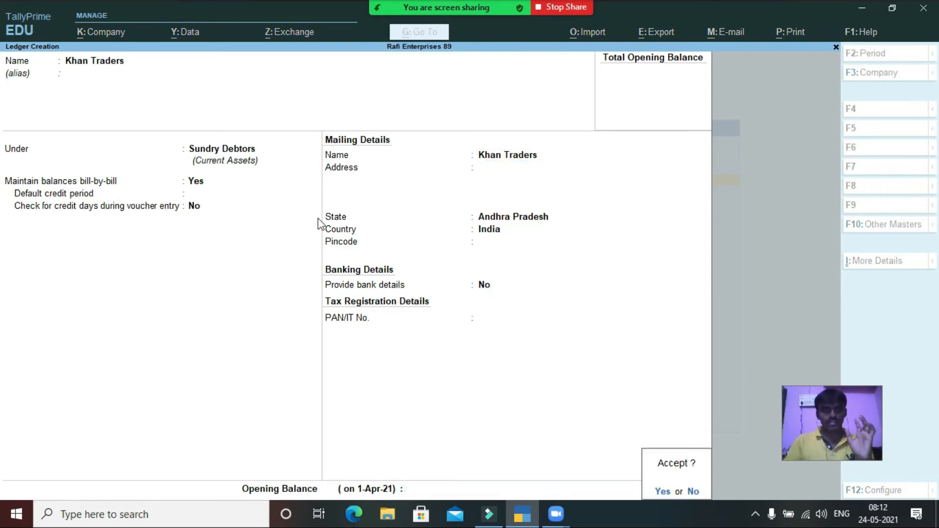
pyautogui.press('y')
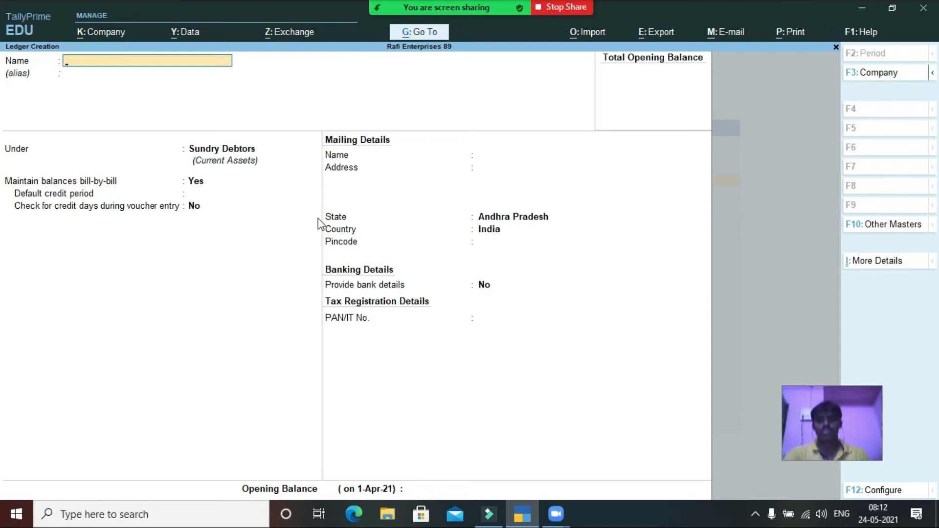
# - Leave ledger creation and open voucher entry from the Gateway of Tally
pyautogui.press('Escape')
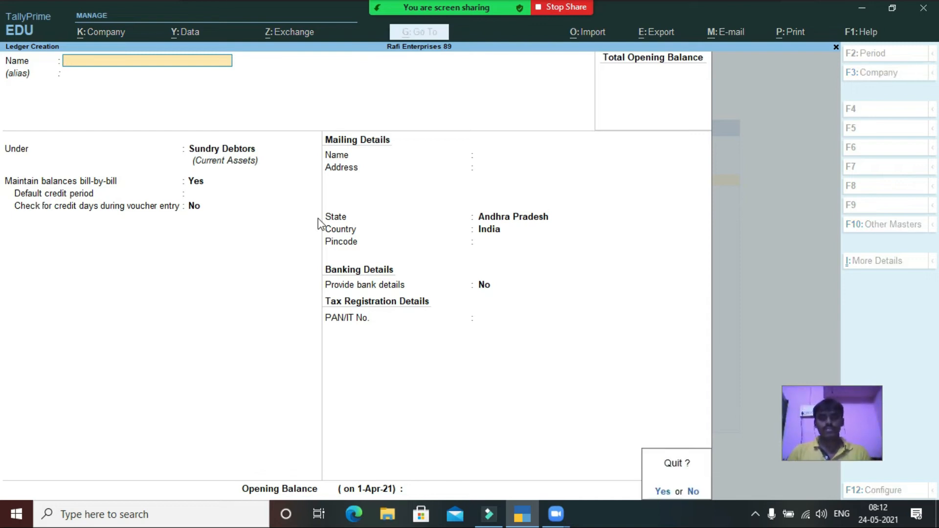
pyautogui.press('Return')
pyautogui.press('Escape')
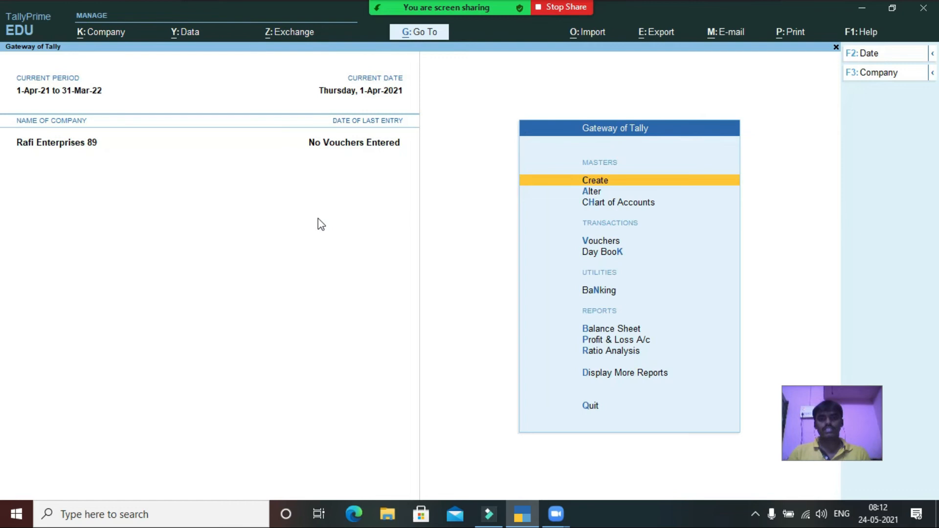
pyautogui.press('Down')
pyautogui.press('Down')
pyautogui.press('Down')
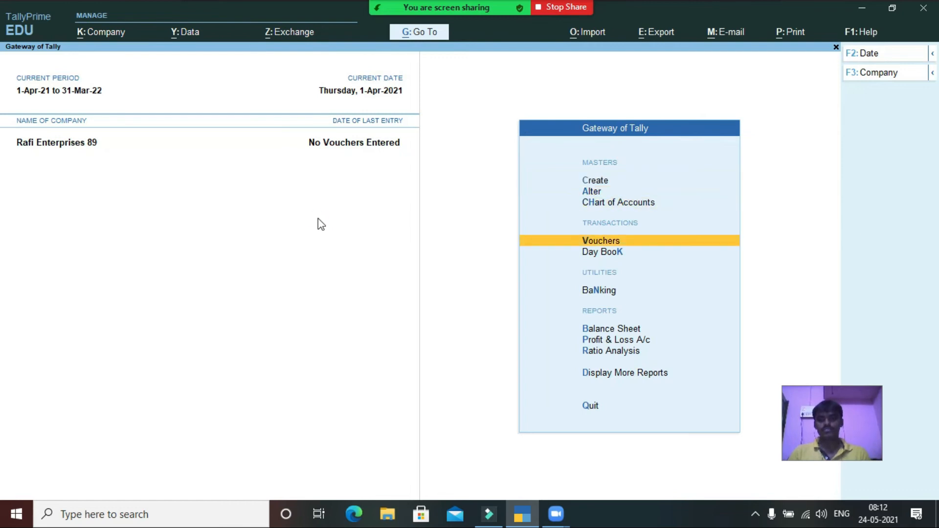
pyautogui.press('Return')
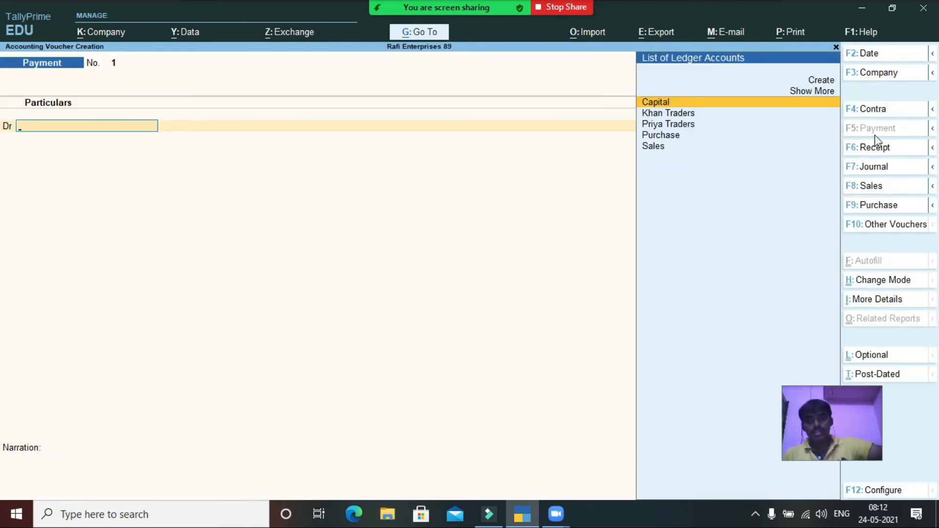
# - Record a receipt voucher crediting Capital and debiting Cash with 5,00,000, leave the narration blank, and accept it
pyautogui.click(877, 152)
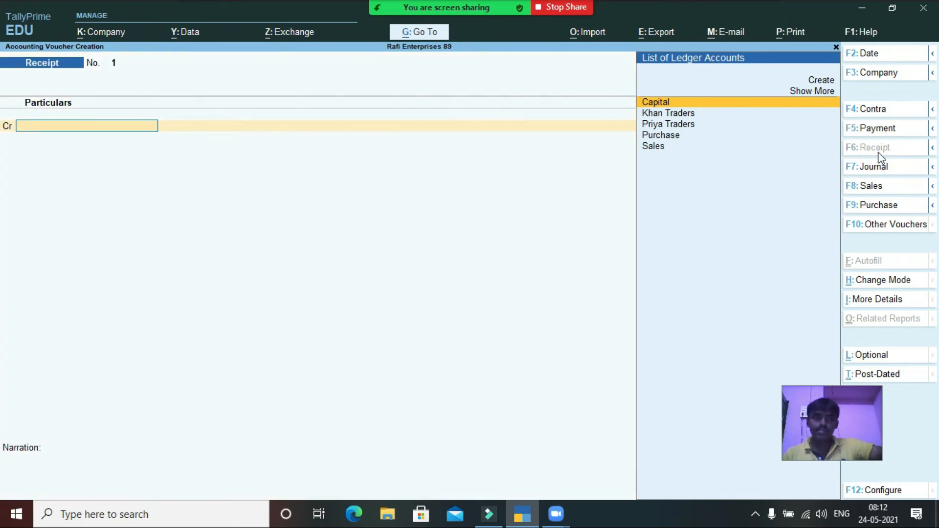
pyautogui.click(666, 101)
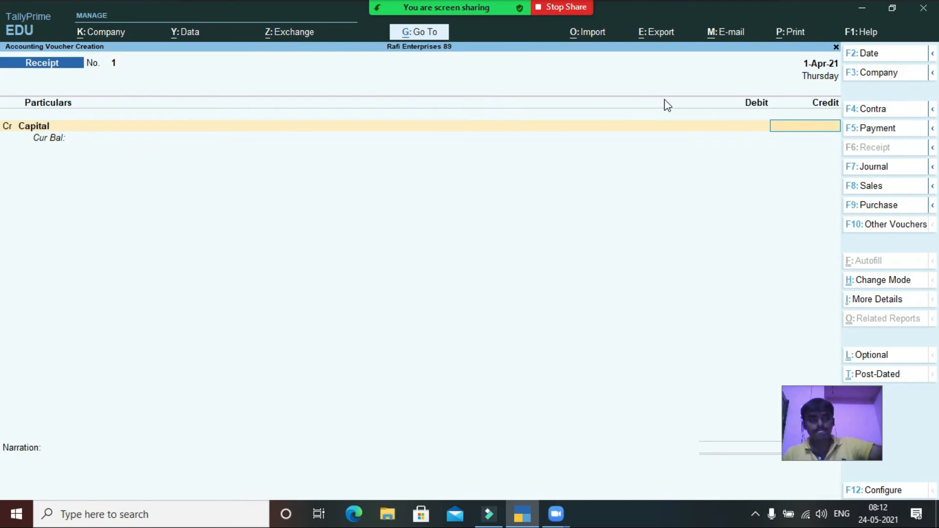
pyautogui.write('500000')
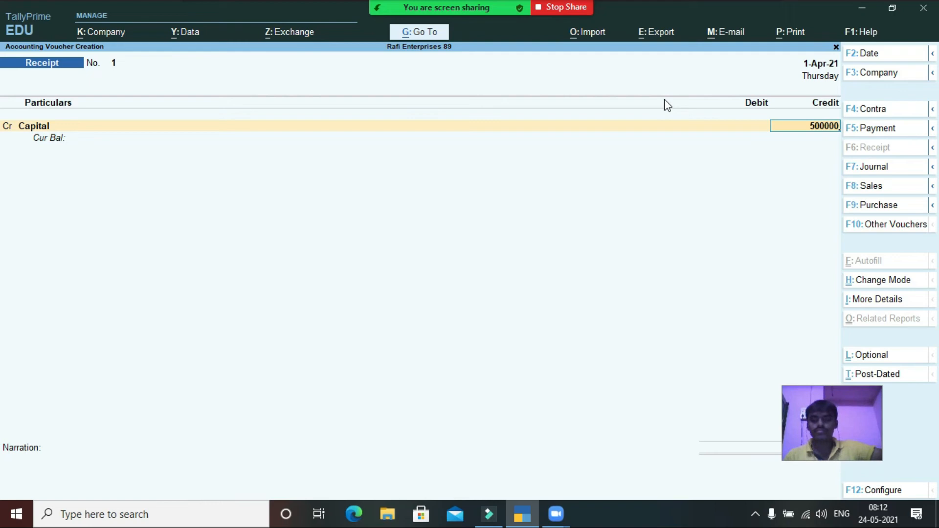
pyautogui.press('Return')
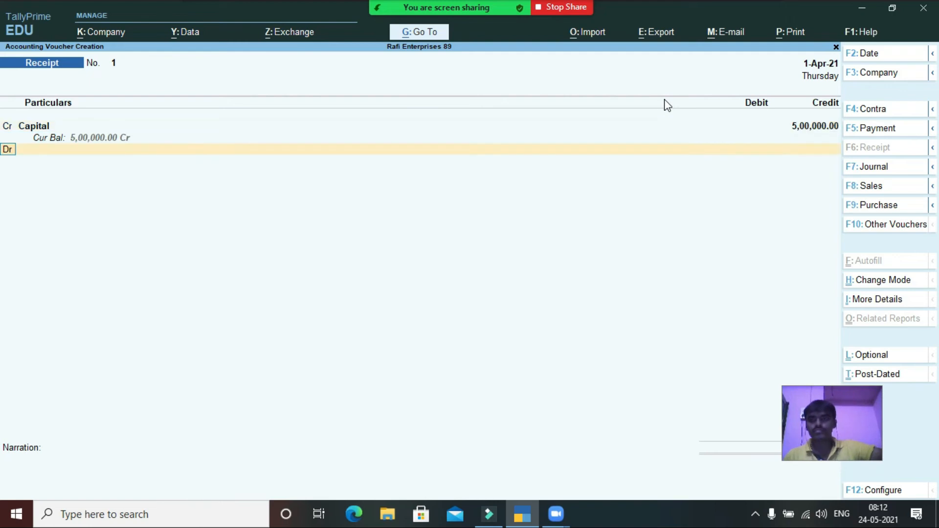
pyautogui.press('Return')
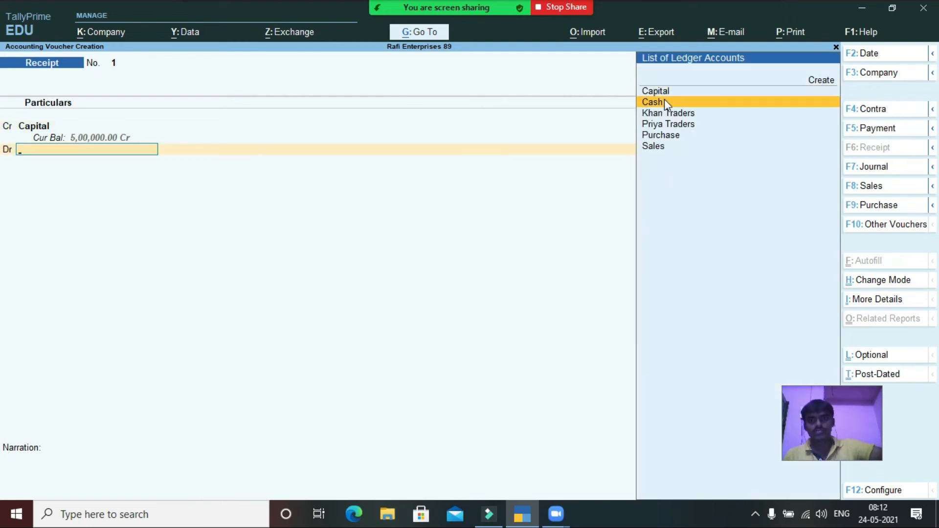
pyautogui.click(666, 103)
pyautogui.press('Return')
pyautogui.press('Return')
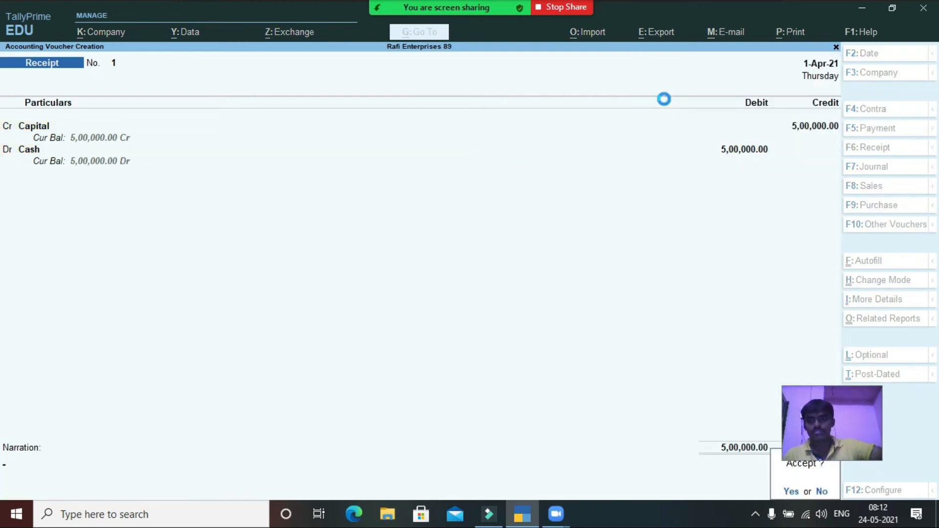
pyautogui.press('Return')
# - Start a purchase voucher in As Voucher mode, leaving the supplier invoice number and date blank
pyautogui.moveTo(819, 418); pyautogui.dragTo(469, 443)
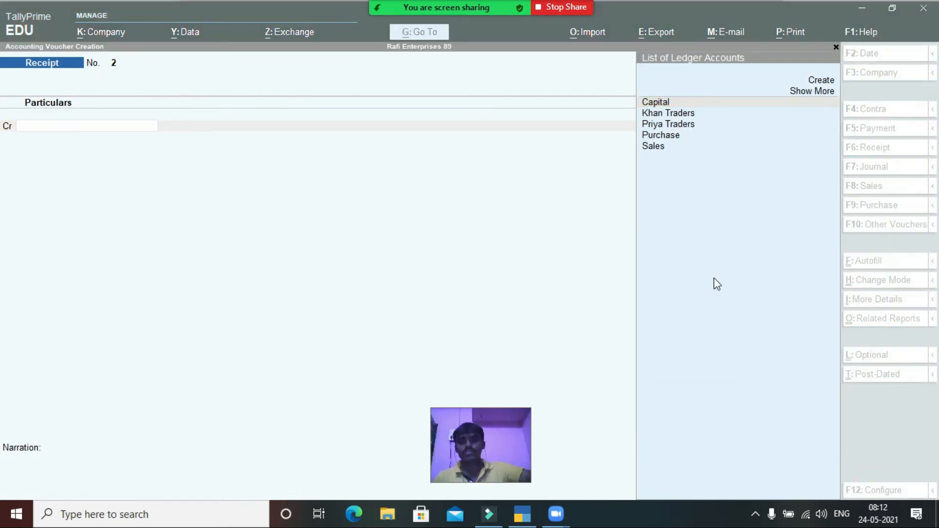
pyautogui.click(707, 239)
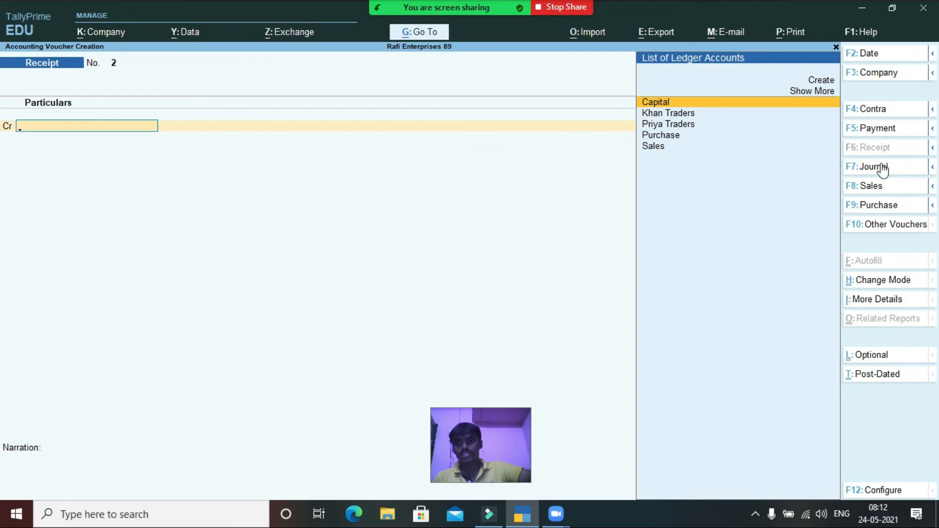
pyautogui.click(879, 208)
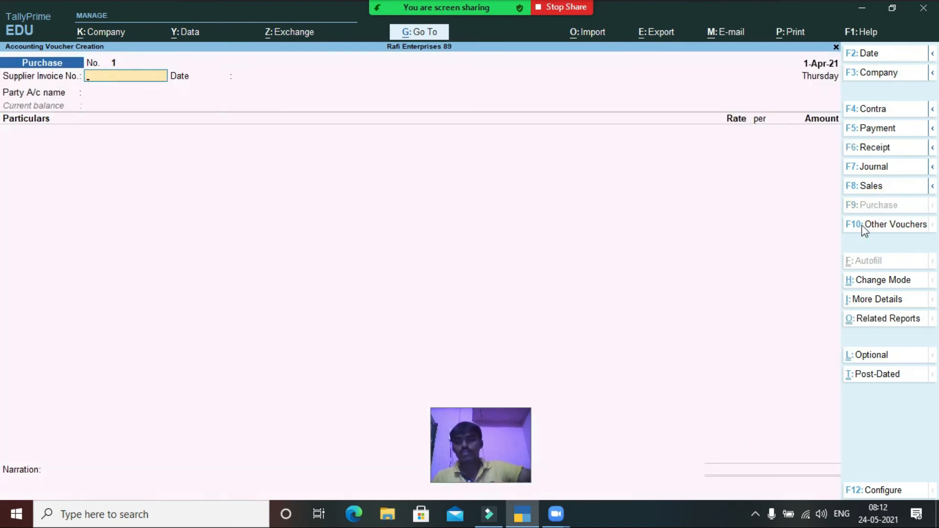
pyautogui.click(884, 282)
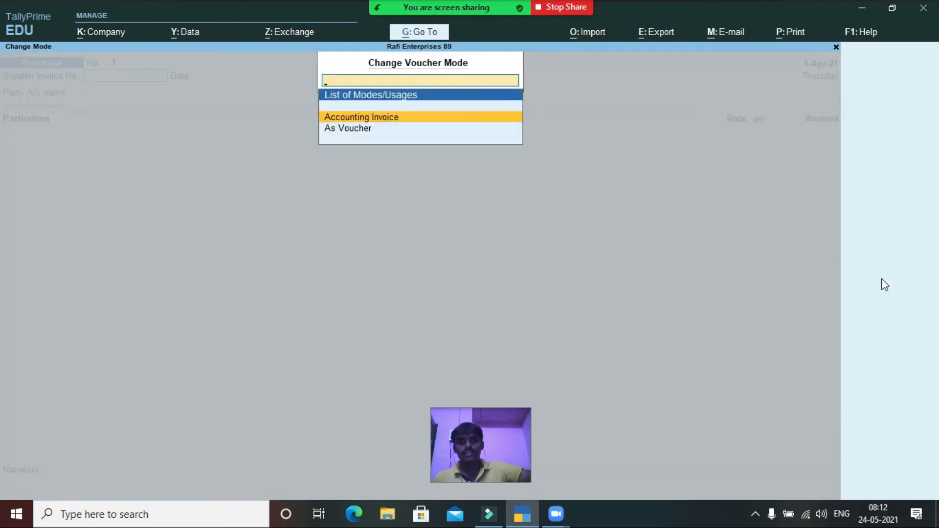
pyautogui.press('Down')
pyautogui.press('Return')
pyautogui.press('Return')
pyautogui.press('Return')
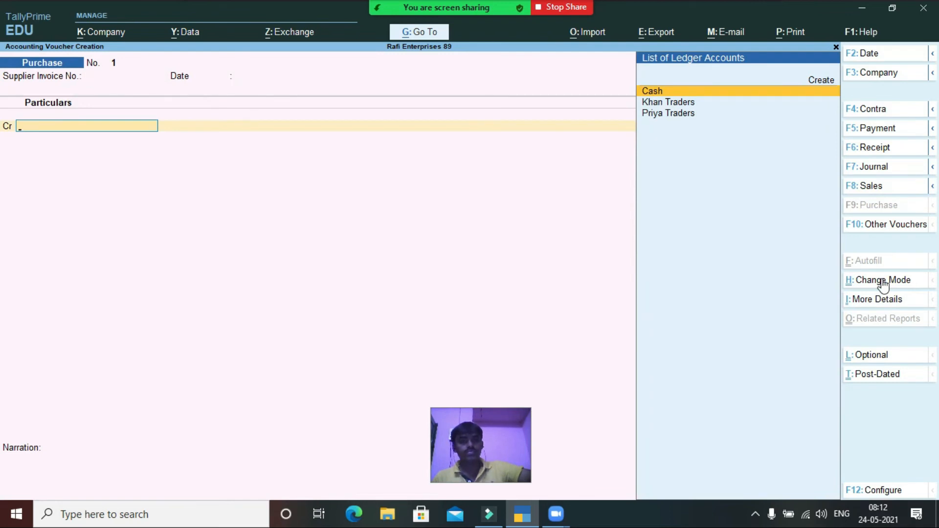
# - Choose Priya Traders as the purchase voucher's credit ledger, leaving its receipt details blank and party details at their defaults
pyautogui.press('Down')
pyautogui.press('Down')
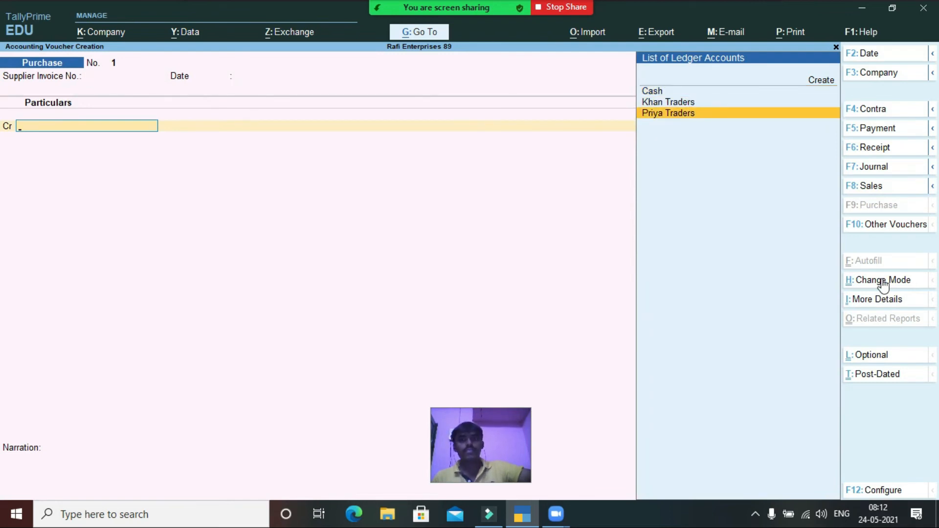
pyautogui.press('Return')
pyautogui.press('Return')
pyautogui.press('Return')
pyautogui.press('Return')
pyautogui.press('Return')
pyautogui.press('Return')
pyautogui.press('Return')
pyautogui.press('Return')
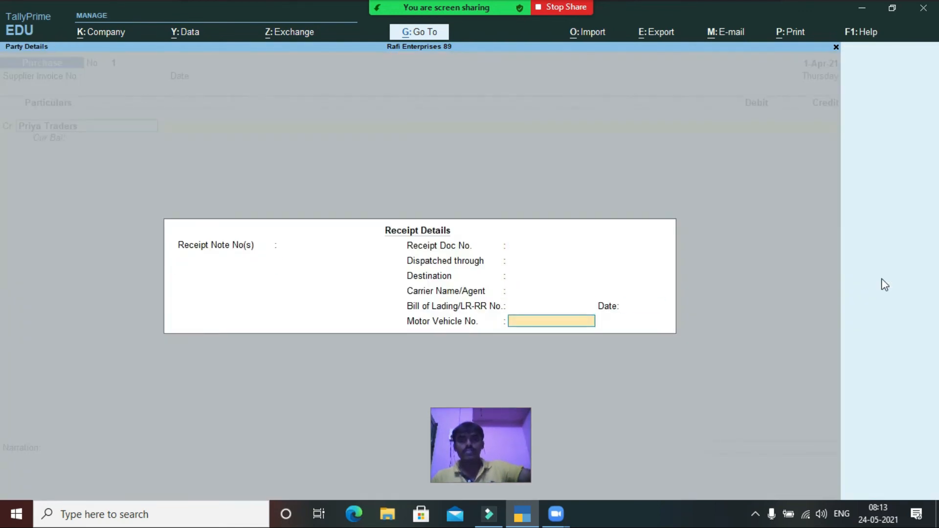
pyautogui.press('Return')
pyautogui.press('Return')
pyautogui.press('Return')
pyautogui.press('Return')
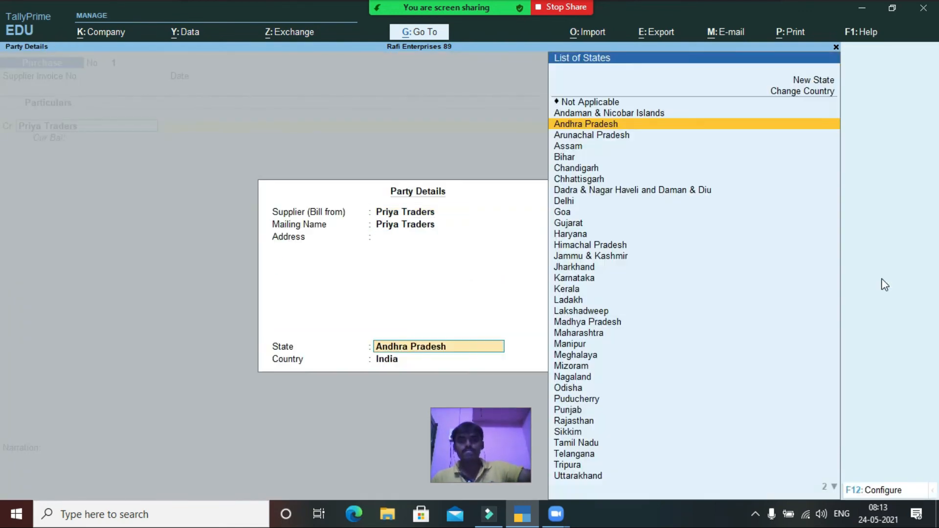
pyautogui.press('Return')
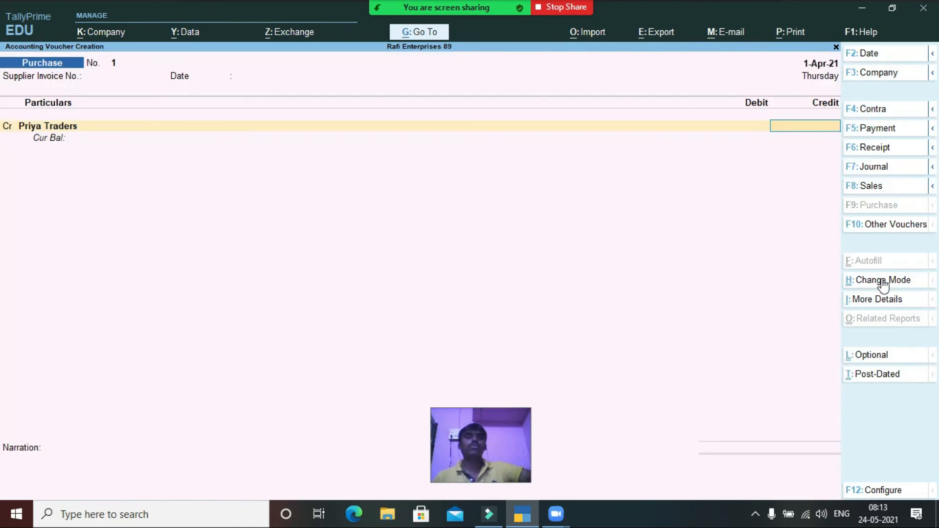
# - Set the Priya Traders credit amount to 2,60,000 and proceed to its bill-wise details
pyautogui.write('260000')
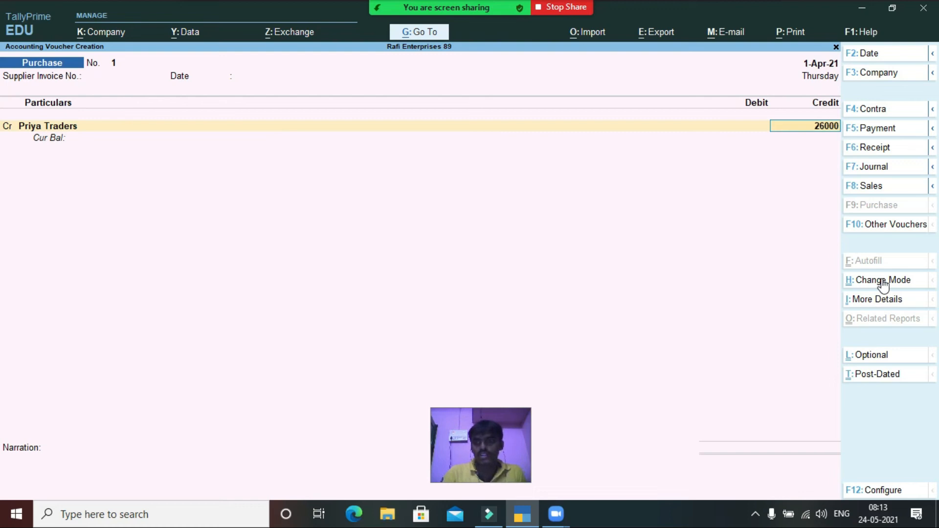
pyautogui.press('Return')
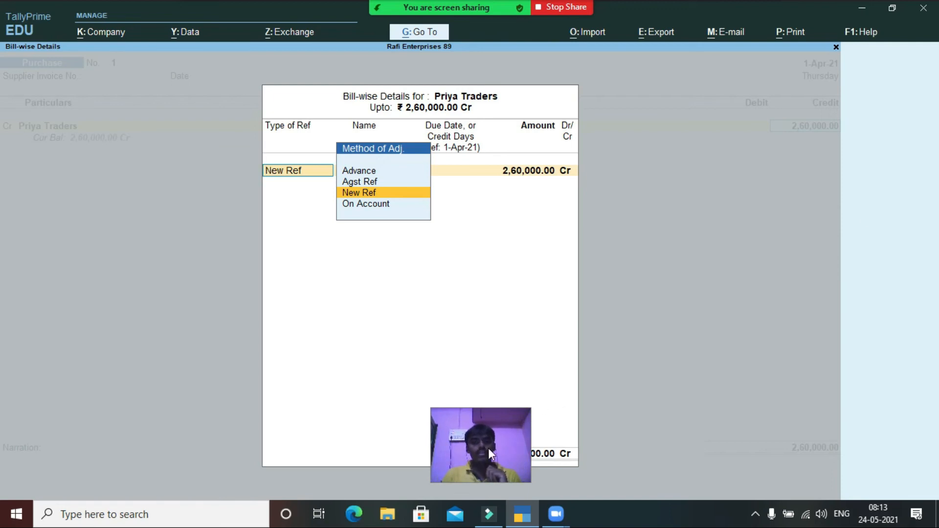
pyautogui.moveTo(488, 448); pyautogui.dragTo(374, 453)
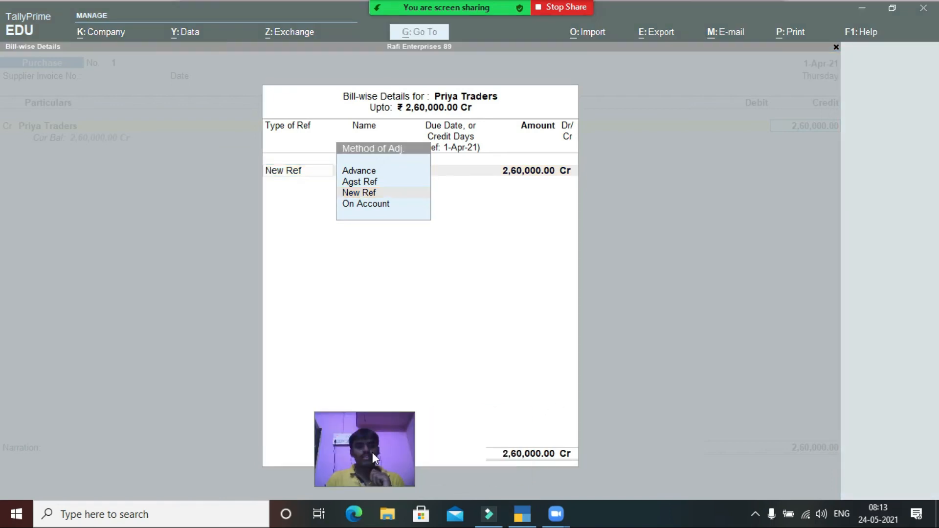
pyautogui.click(629, 339)
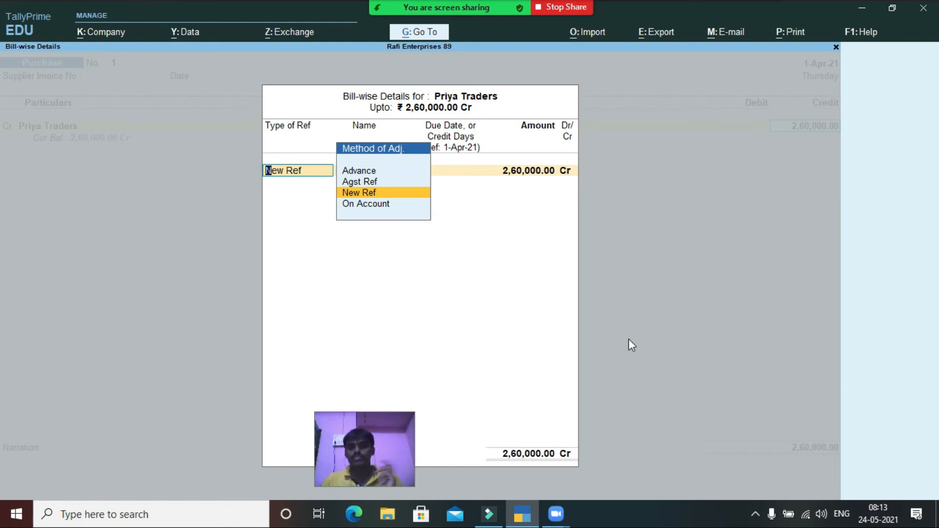
# - Allocate 50,000 Cr to a New Ref named Bill No 100, leaving its due date blank
pyautogui.press('Return')
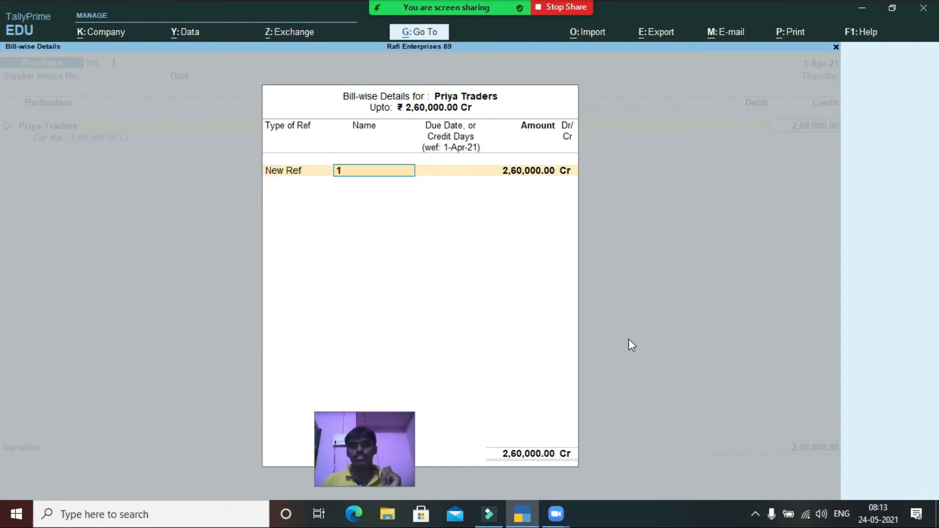
pyautogui.write('Bi')
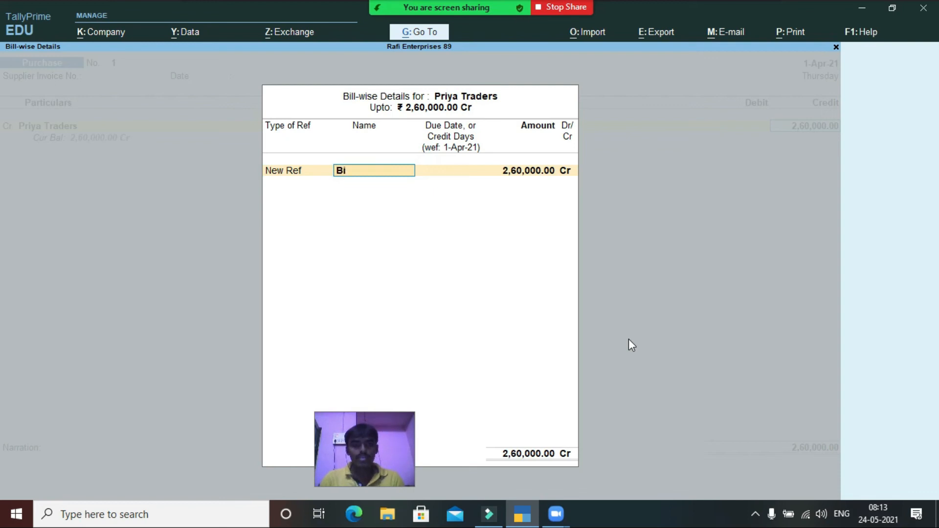
pyautogui.write('ll No')
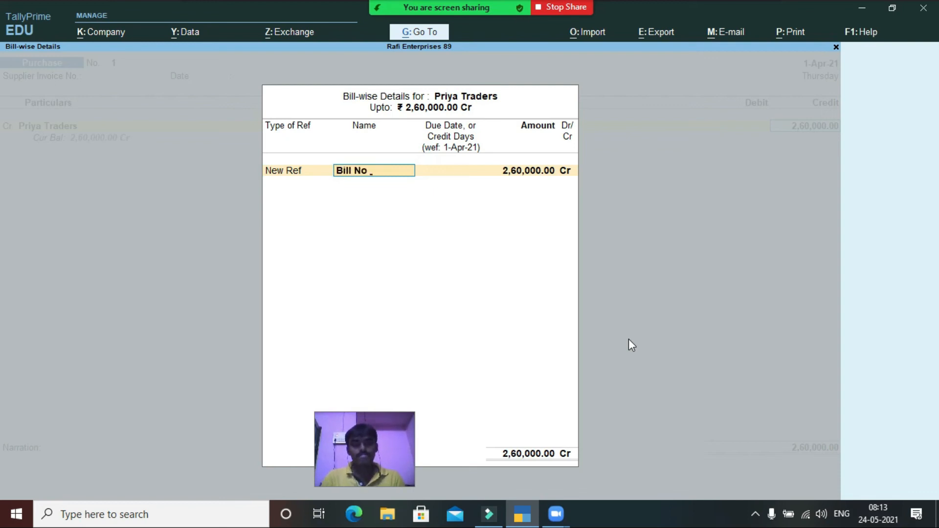
pyautogui.write(' 100')
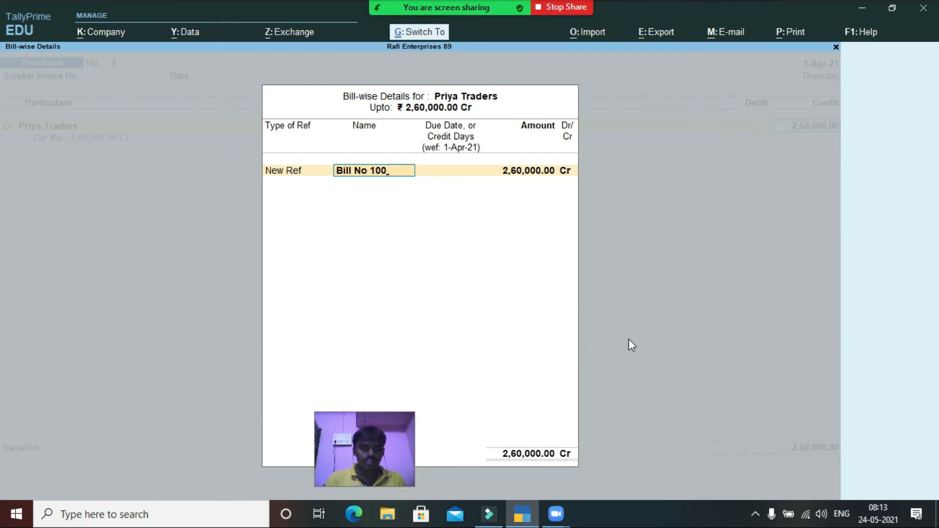
pyautogui.press('Return')
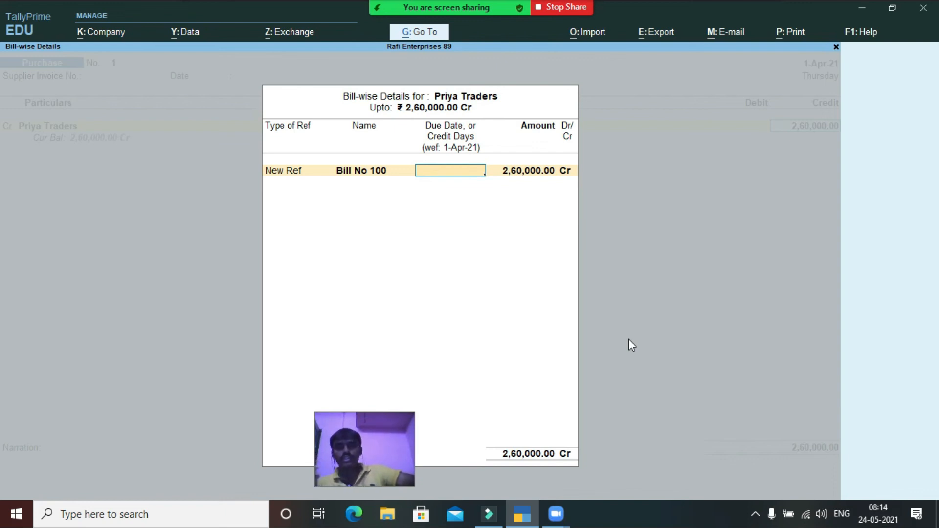
pyautogui.press('Return')
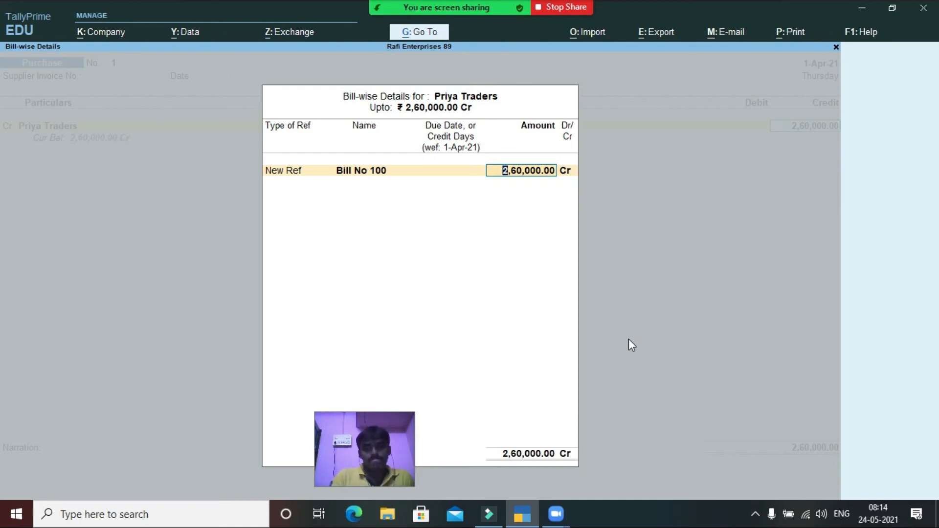
pyautogui.write('50000')
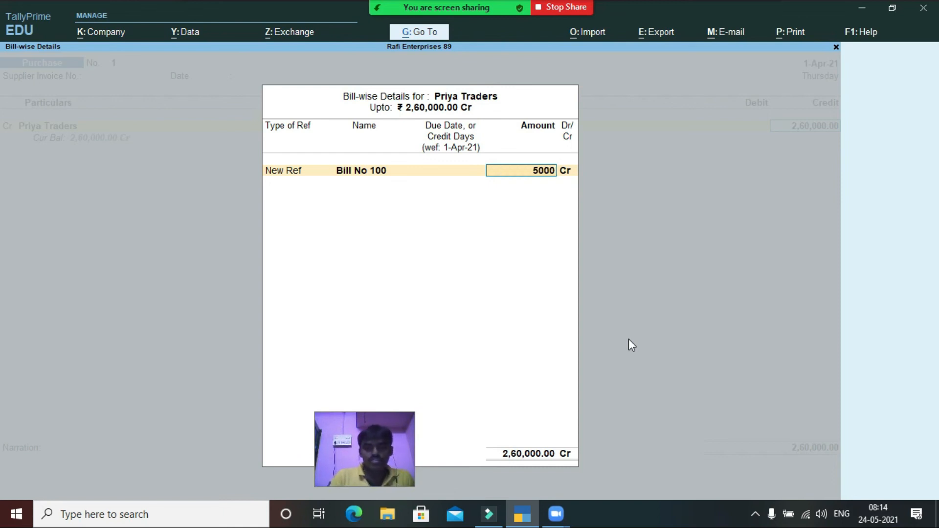
pyautogui.press('Return')
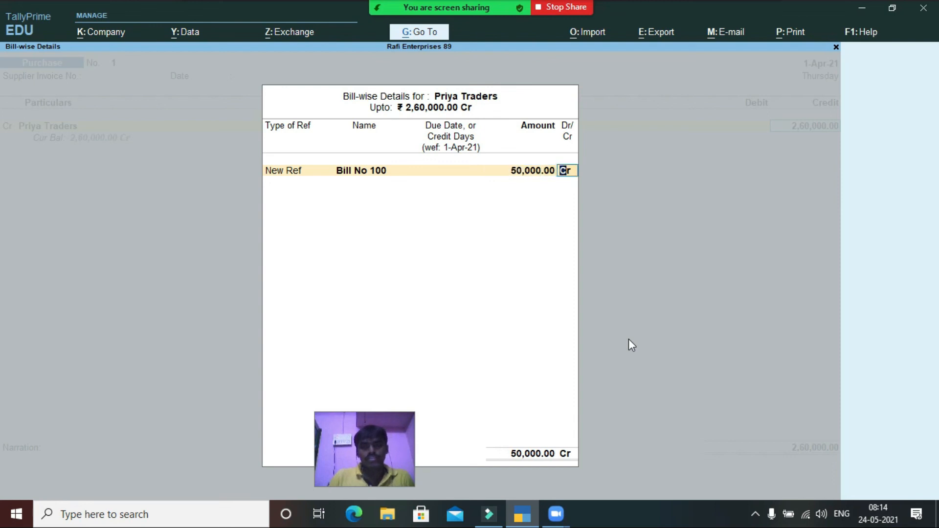
pyautogui.press('Return')
# - Allocate 75,000 Cr of the Priya Traders amount to a New Ref named bill no 101, leaving its due date blank
pyautogui.press('Return')
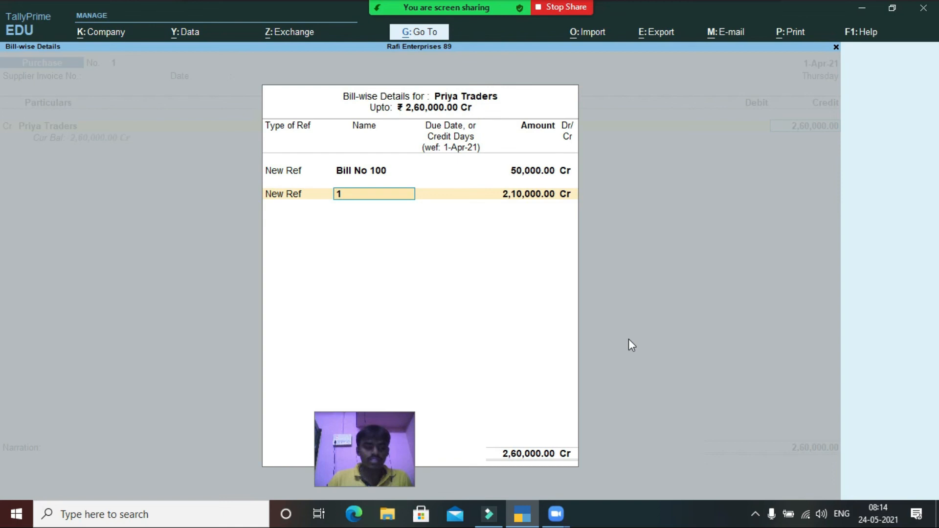
pyautogui.write('bill no 100')
pyautogui.press('BackSpace')
pyautogui.write('1')
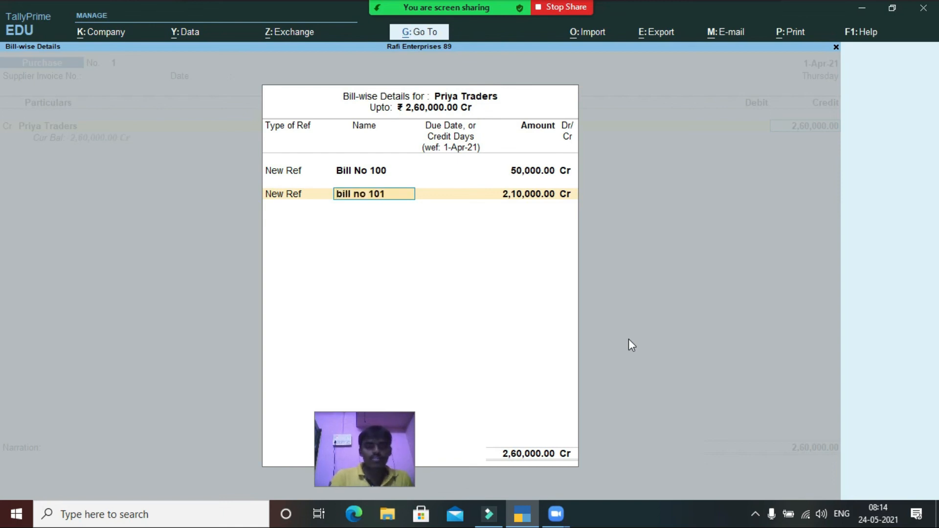
pyautogui.press('Return')
pyautogui.press('Return')
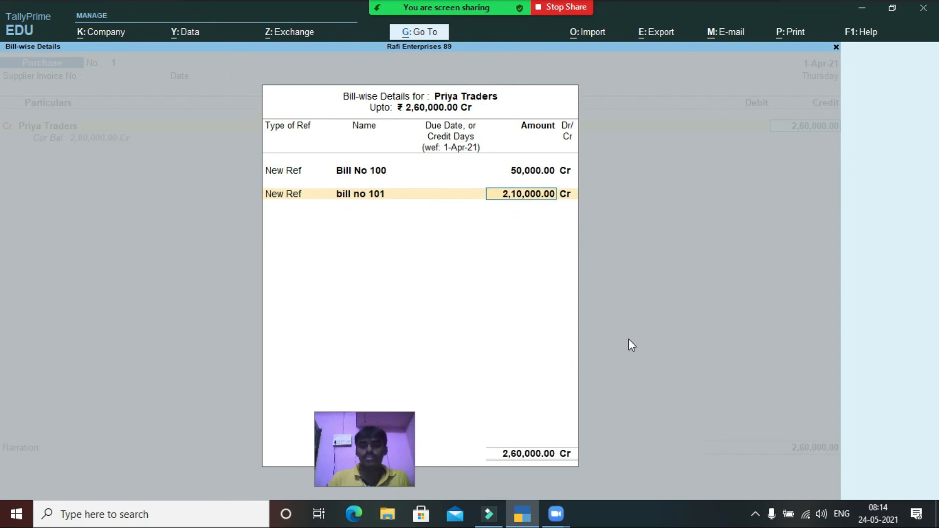
pyautogui.write('75000')
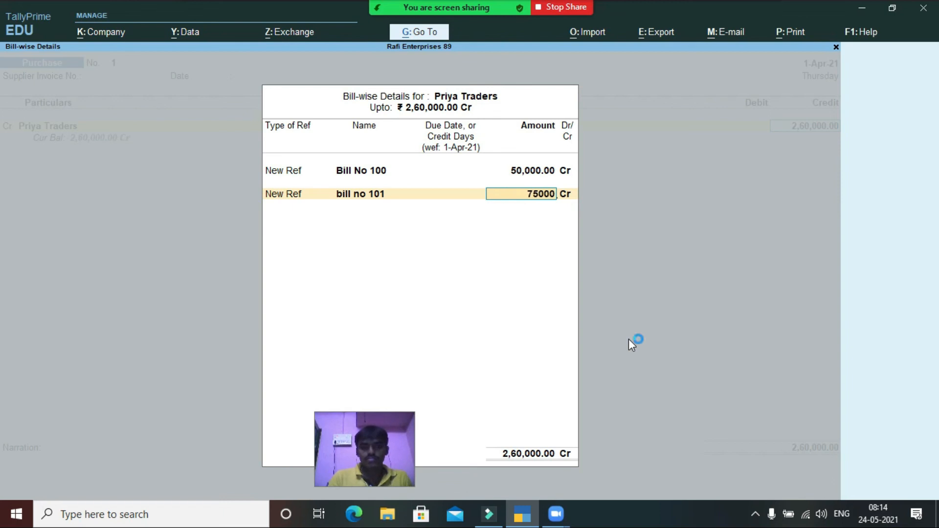
pyautogui.press('Return')
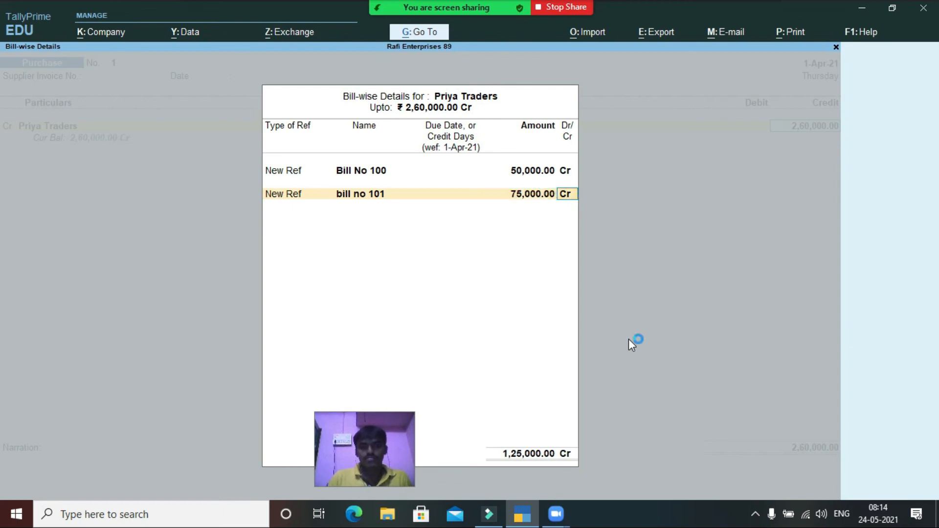
pyautogui.press('Return')
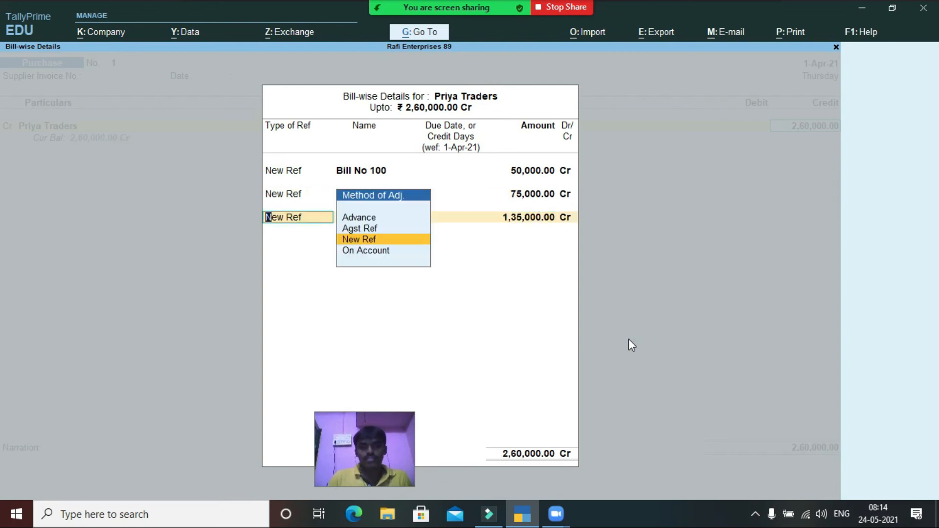
# - Add a New Ref named bill no 102 for 80,000 Cr to the bill-wise details, without a due date
pyautogui.press('Return')
pyautogui.write('bill no 100')
pyautogui.press('BackSpace')
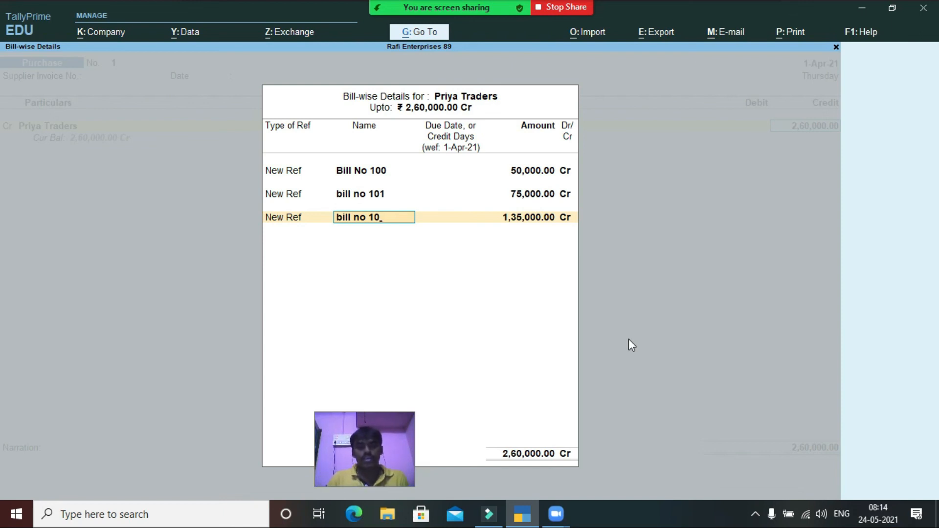
pyautogui.write('2')
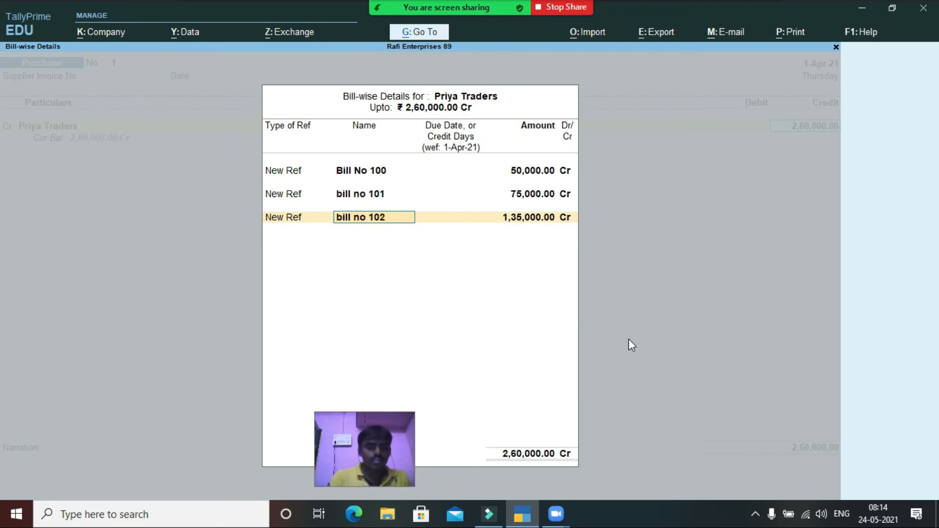
pyautogui.press('Return')
pyautogui.press('Return')
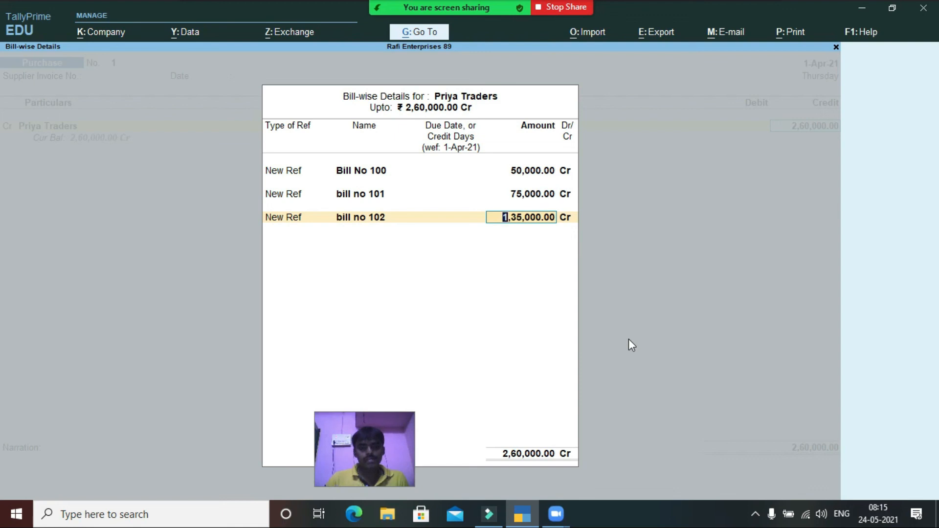
pyautogui.write('80000')
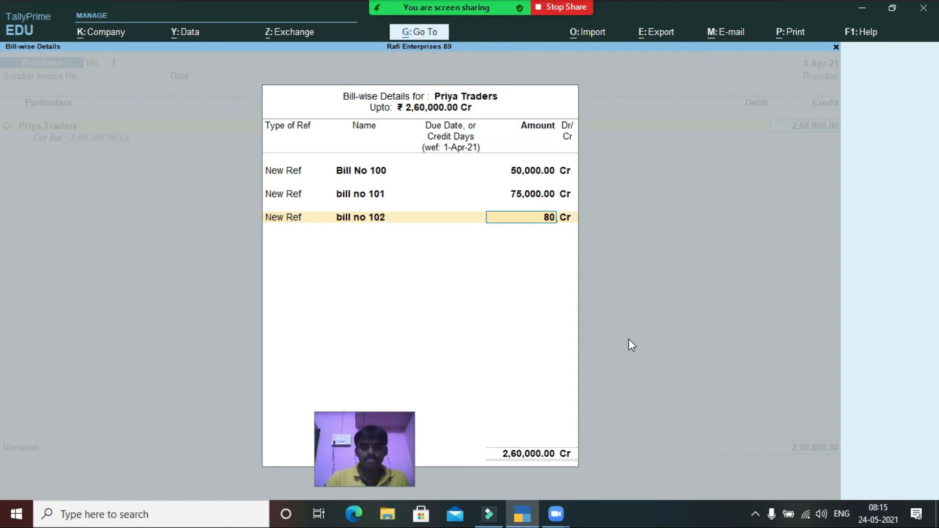
pyautogui.press('Return')
pyautogui.press('Return')
# - Add a New Ref named bill no 103 for 25,000 Cr to the bill-wise details, without a due date
pyautogui.press('Return')
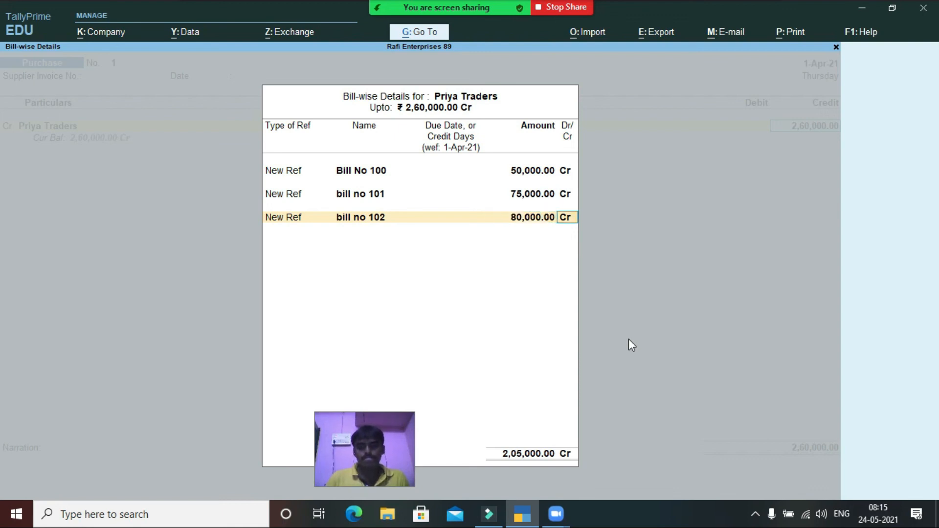
pyautogui.write('bill no 100')
pyautogui.press('BackSpace')
pyautogui.write('3')
pyautogui.press('Return')
pyautogui.press('Return')
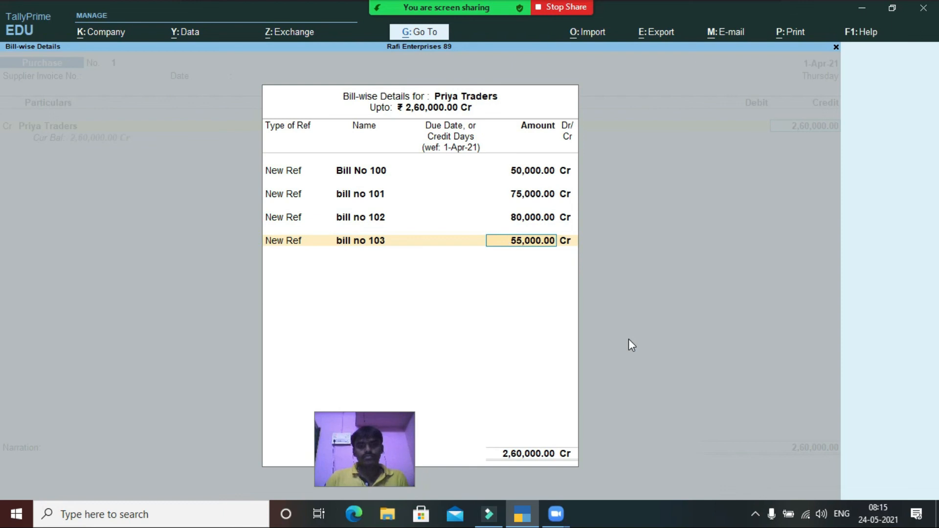
pyautogui.write('25')
pyautogui.write('000')
pyautogui.press('Return')
pyautogui.press('Return')
# - Allocate the remaining 30,000 Cr to a New Ref named bill no 104 without a due date, completing the bill-wise details
pyautogui.press('Return')
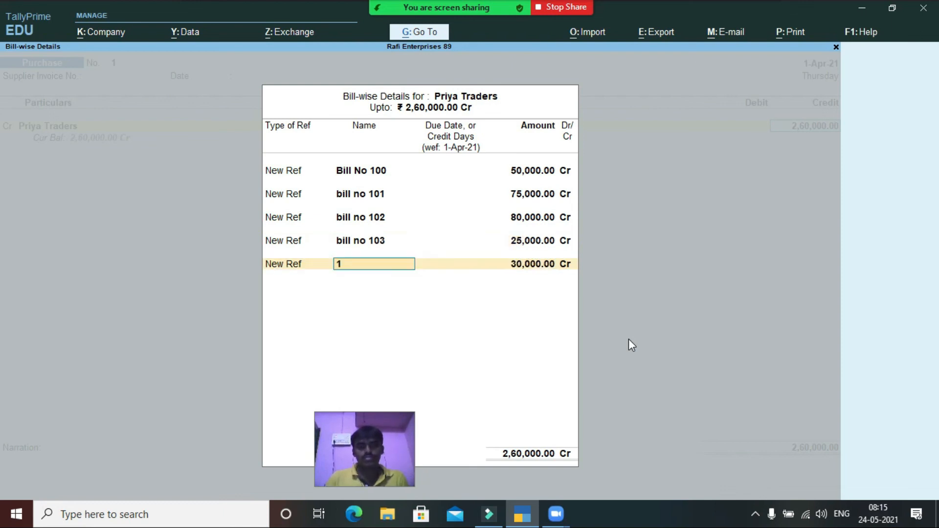
pyautogui.write('bill no 10')
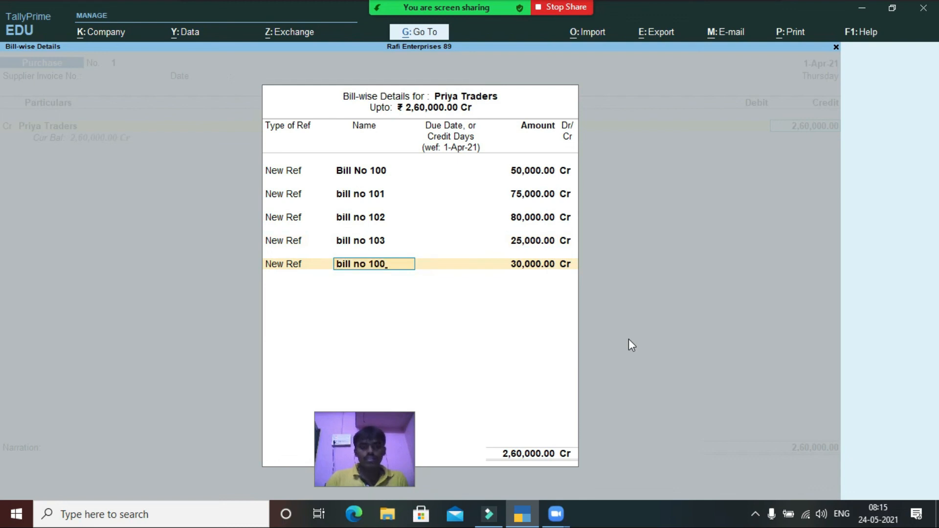
pyautogui.write('4')
pyautogui.press('Return')
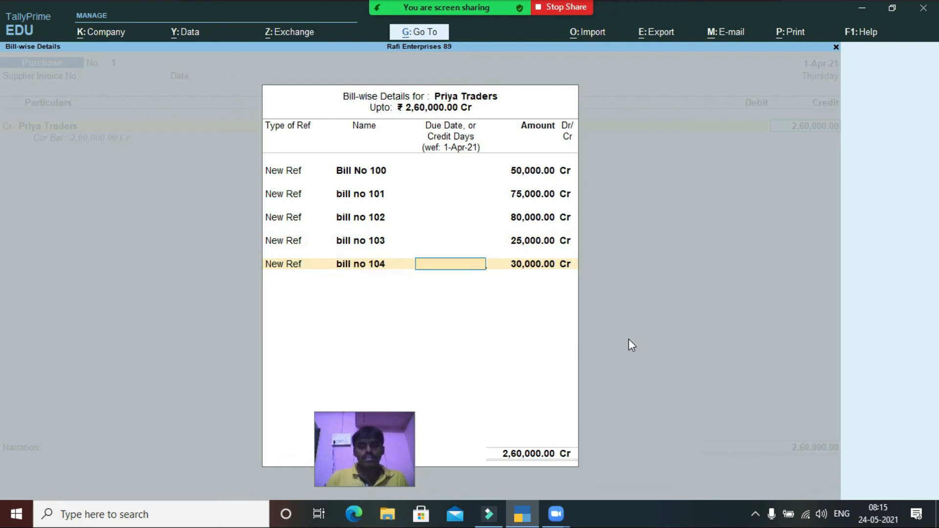
pyautogui.press('Return')
pyautogui.press('Return')
pyautogui.press('Return')
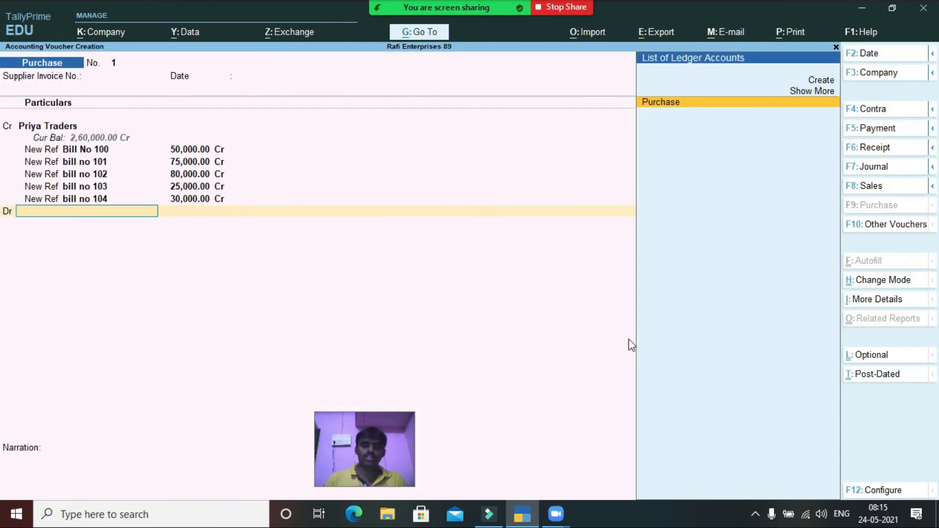
# - Debit the Purchase ledger with 2,60,000, leave the narration blank and save the purchase voucher
pyautogui.press('Return')
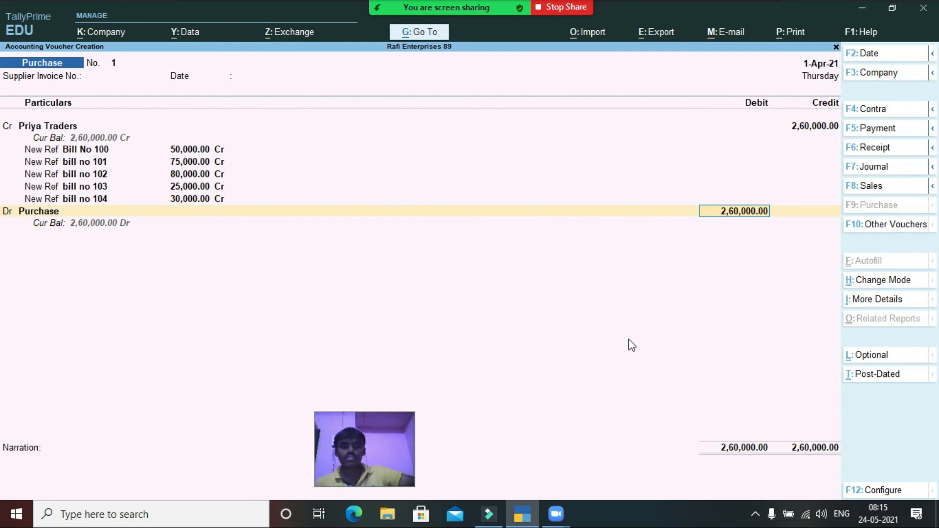
pyautogui.press('Return')
pyautogui.press('Return')
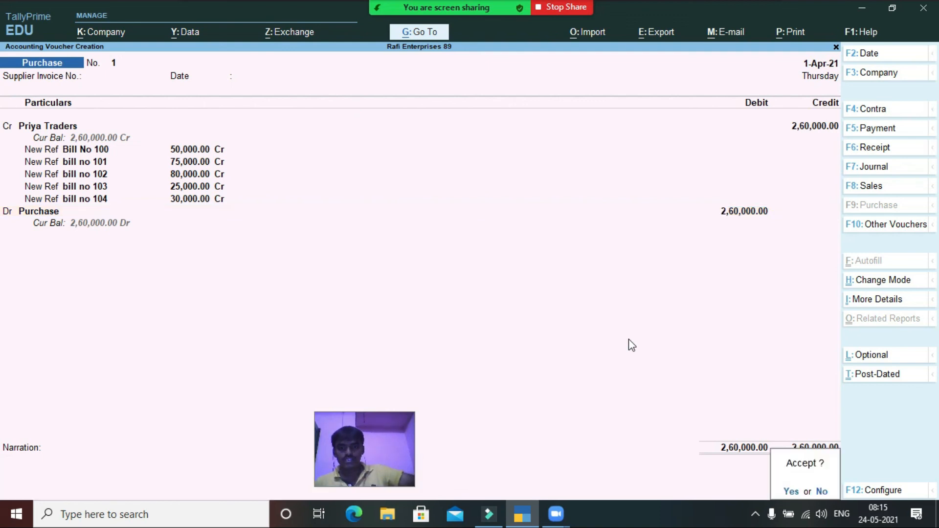
pyautogui.press('Return')
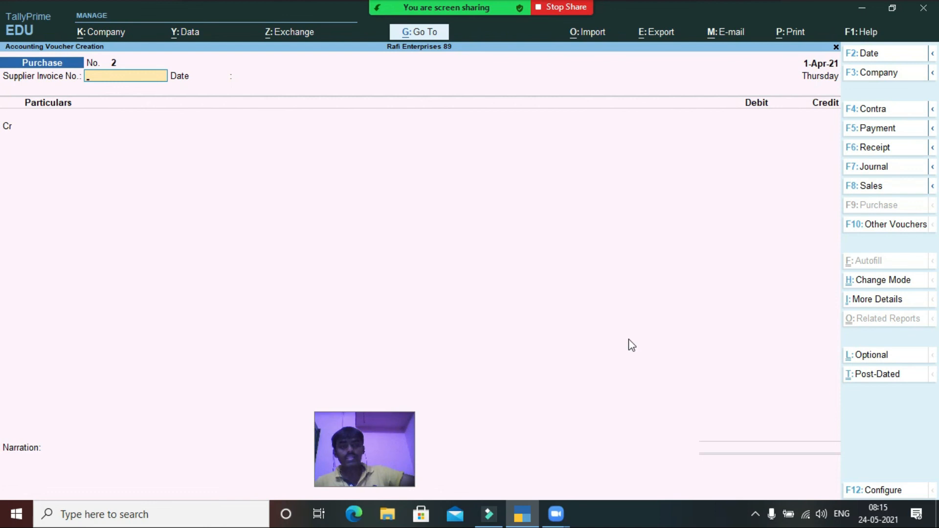